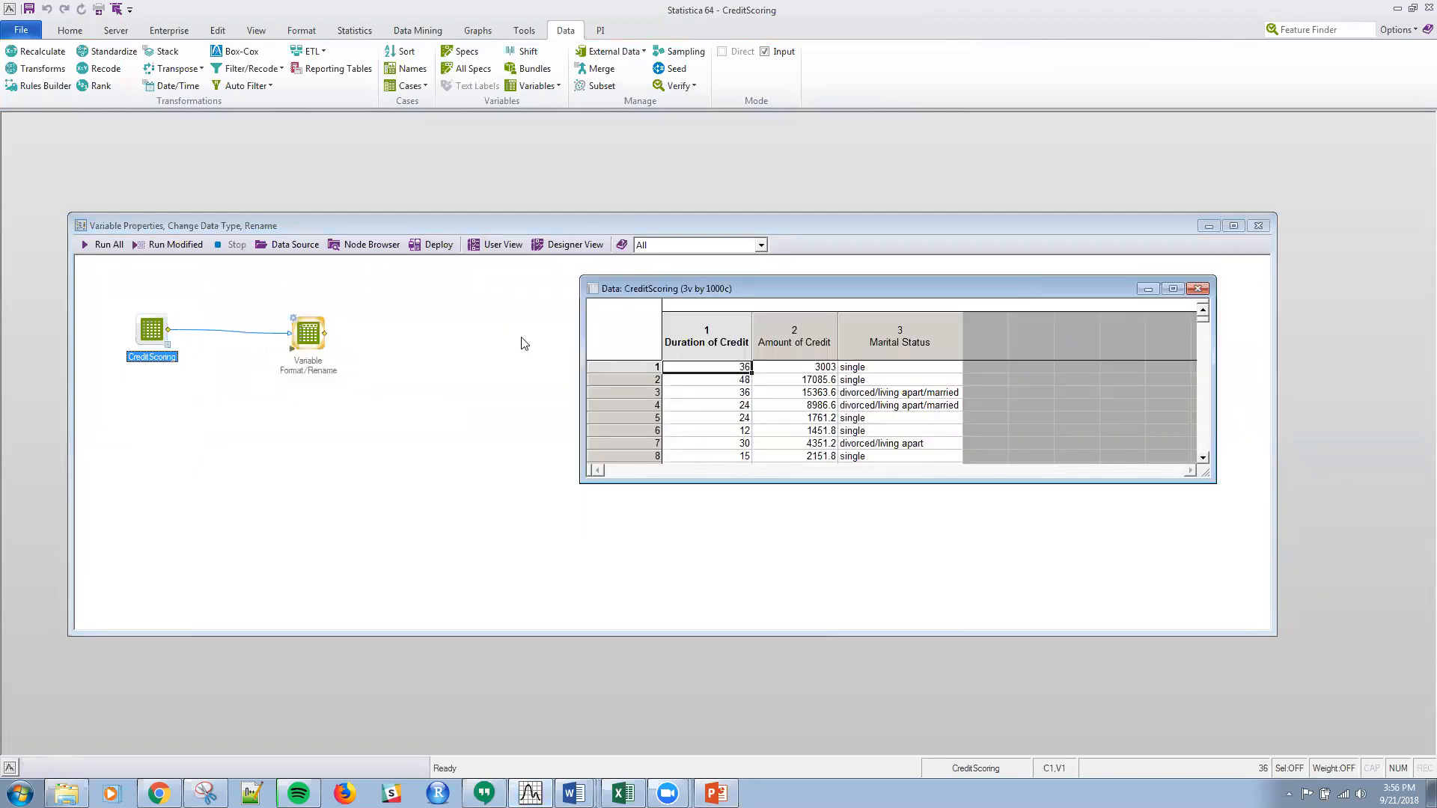
Step: Open the CreditScoring spreadsheet from the Examples Datasets folder to view its full data, and close it again
left_click(21, 31)
left_click(44, 114)
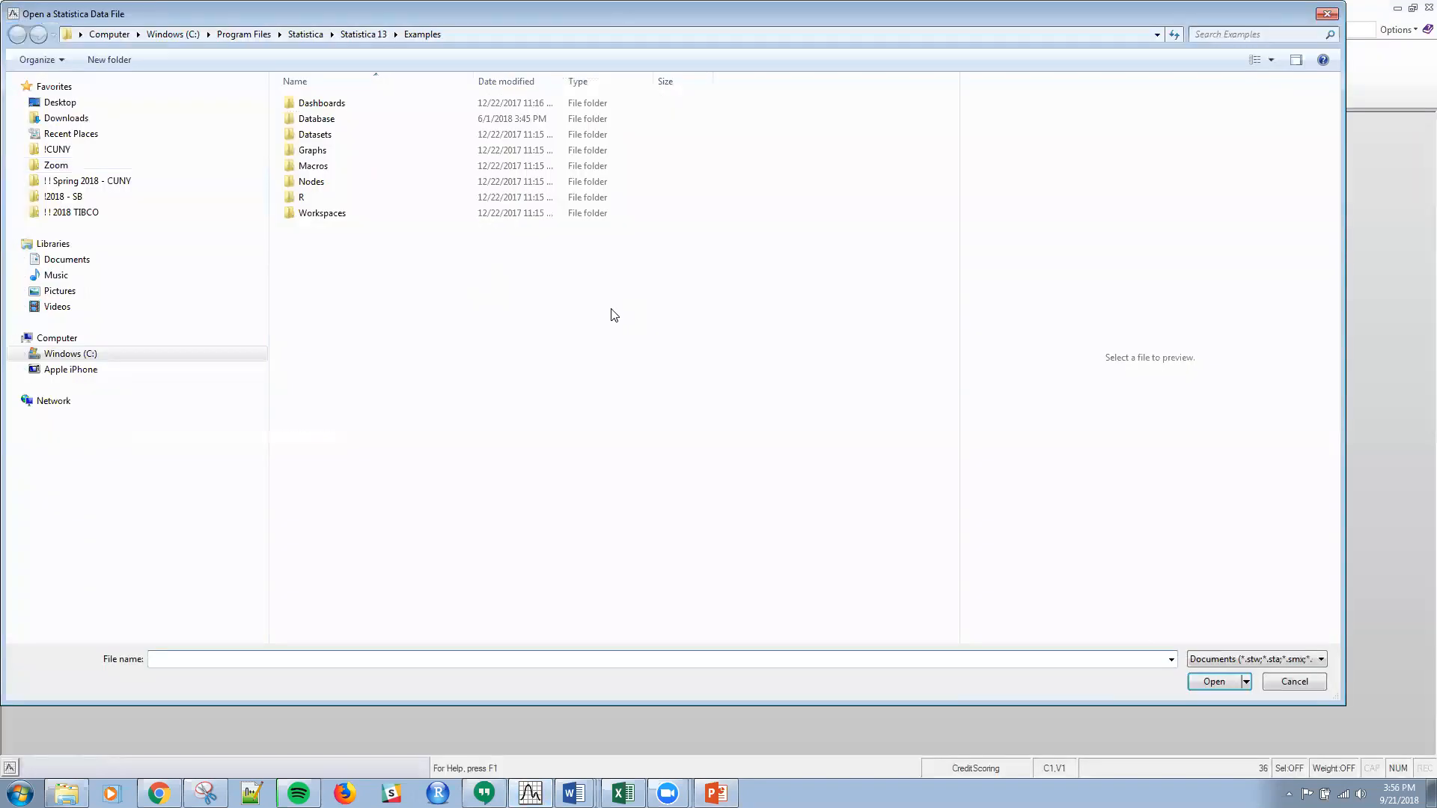
double_click(322, 136)
scroll(401, 355, "down", 20)
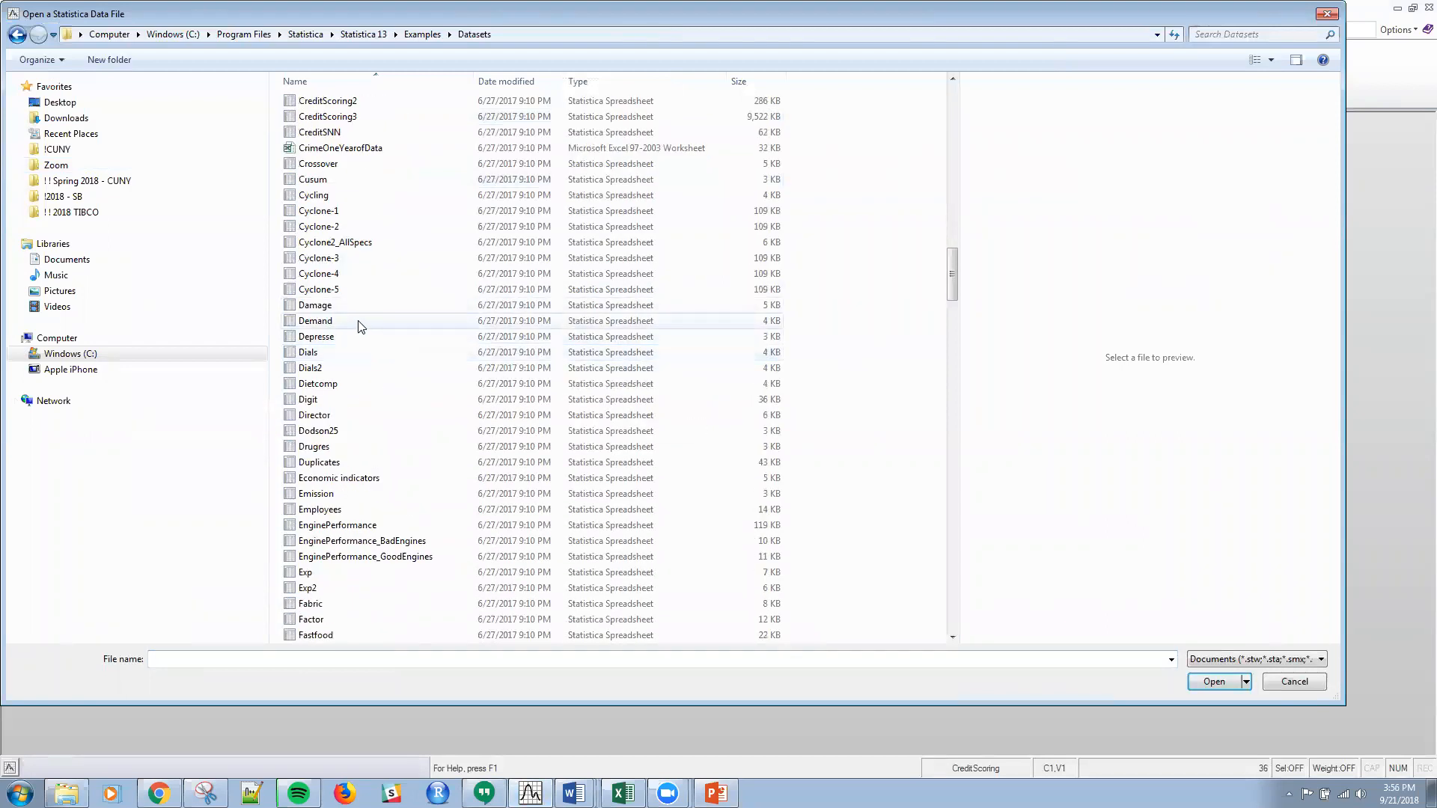
scroll(364, 349, "up", 2)
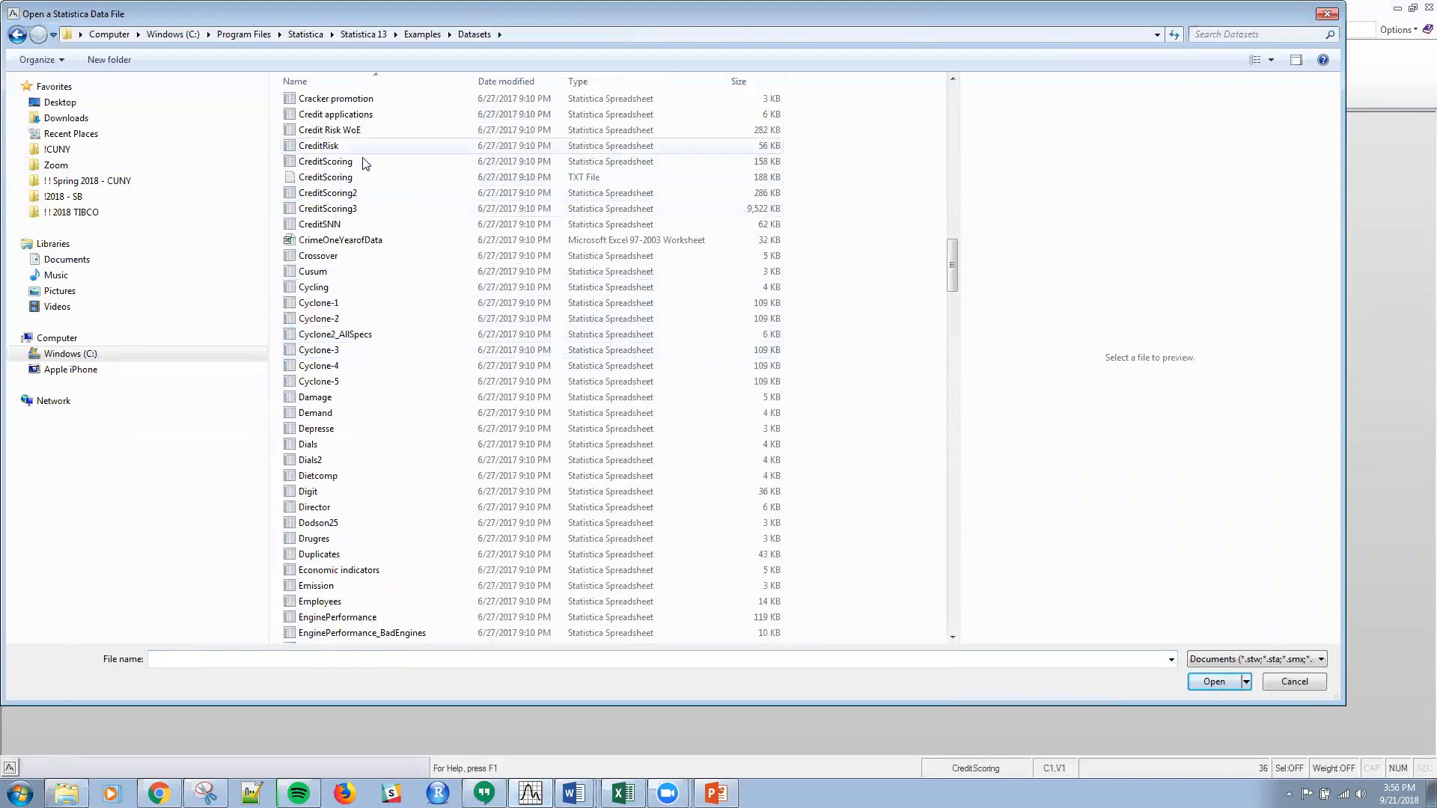
left_click(351, 163)
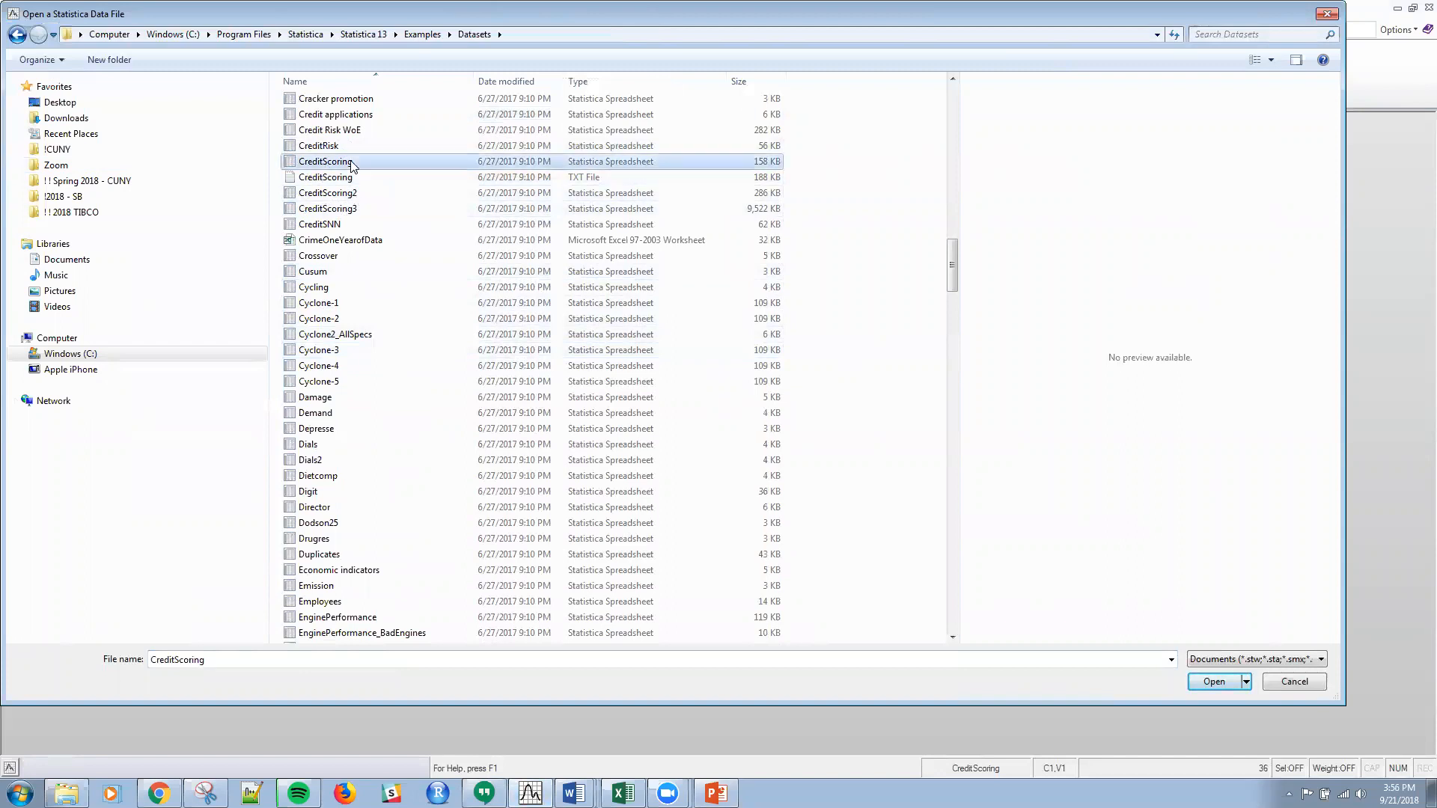
double_click(351, 163)
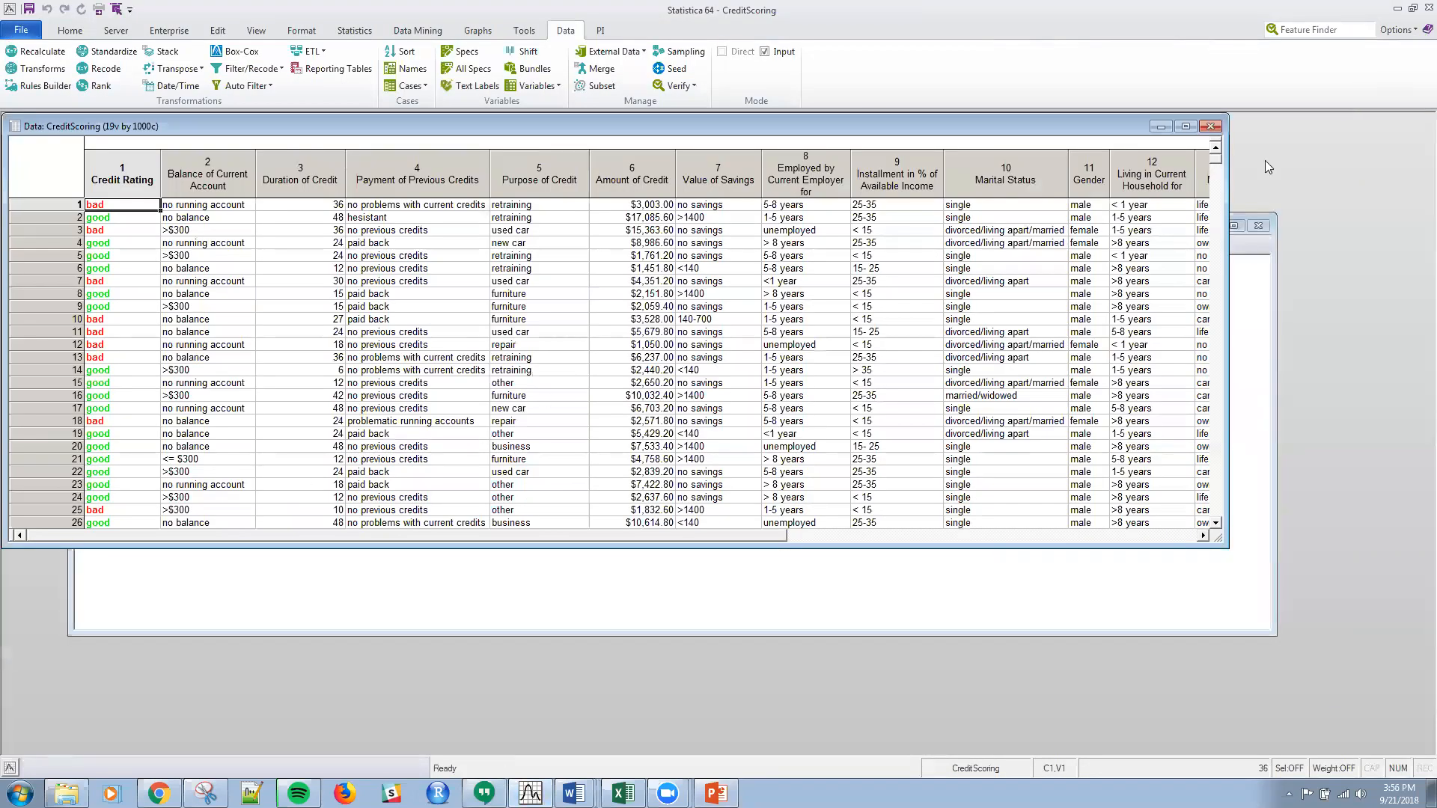
left_click(1212, 128)
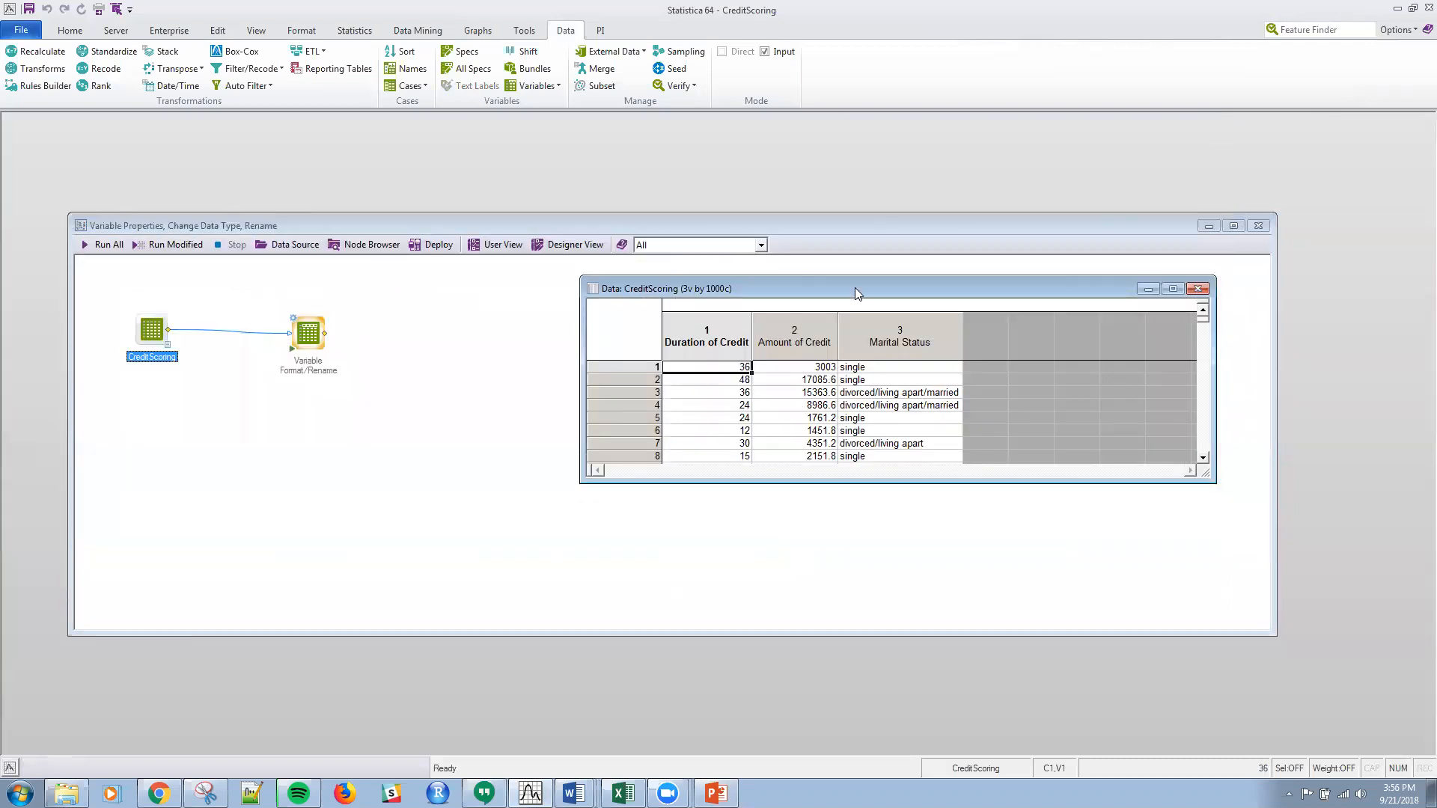
Step: Review the specifications of the Duration of Credit variable in the three-variable CreditScoring spreadsheet, including the available data types
left_click_drag(853, 288, 767, 291)
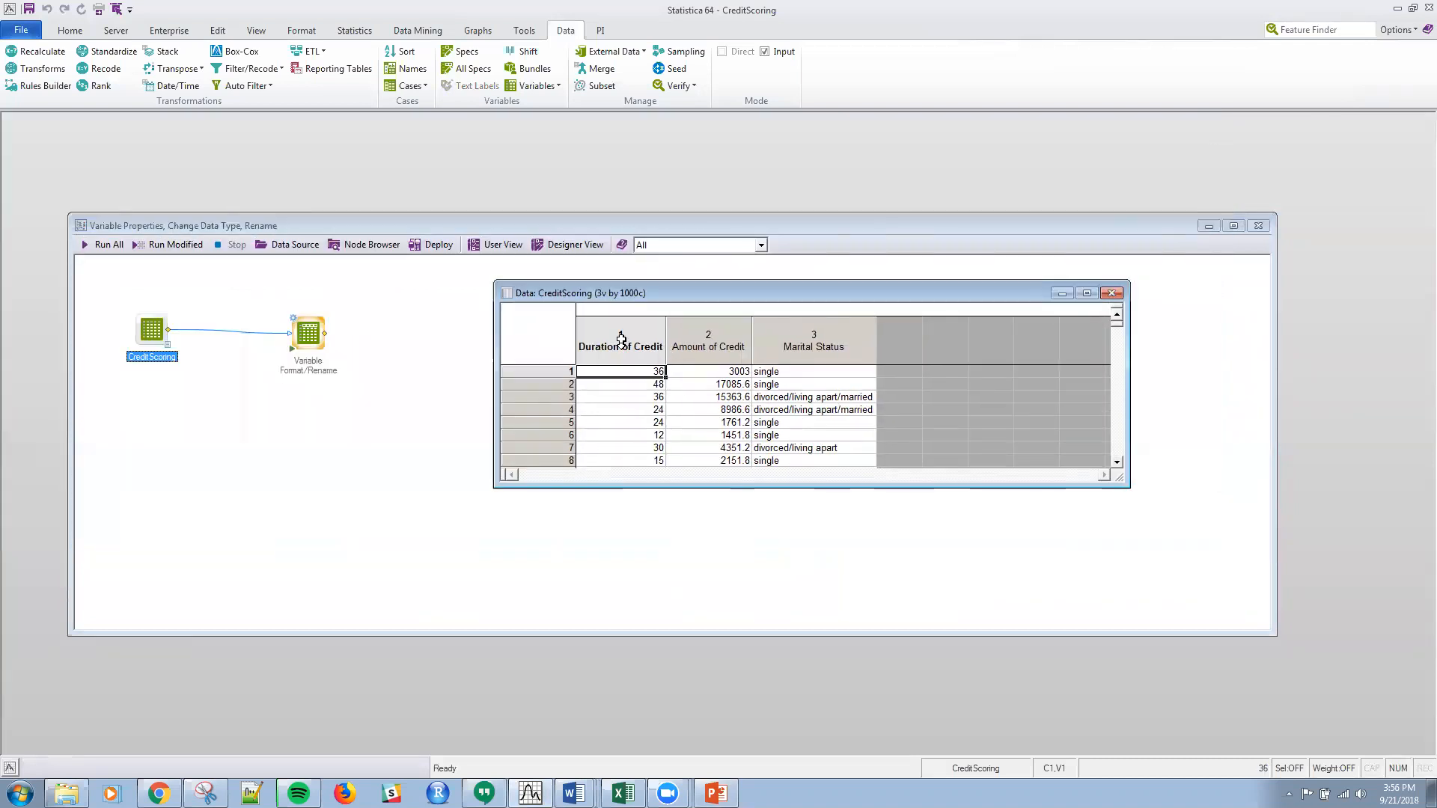
double_click(621, 341)
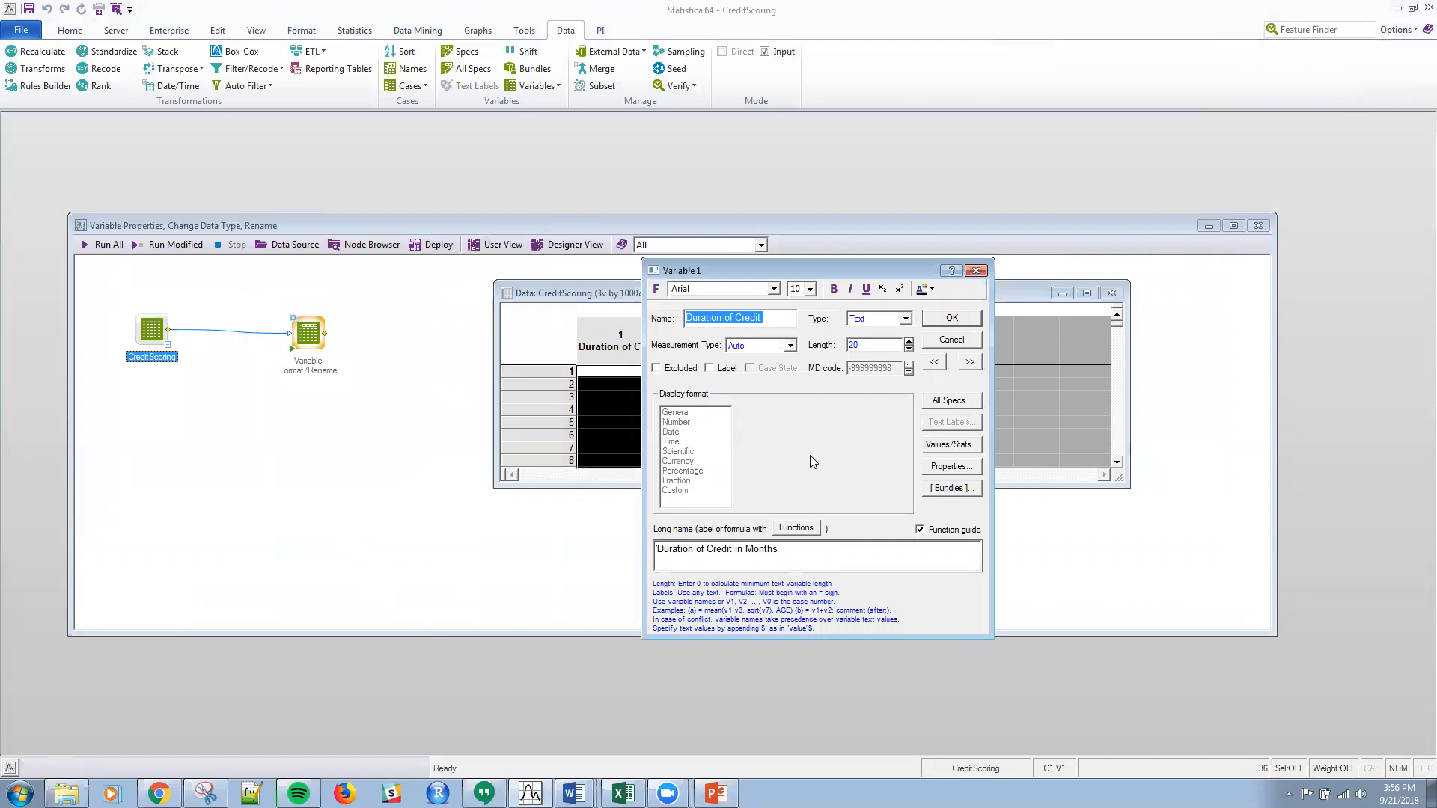
left_click(906, 320)
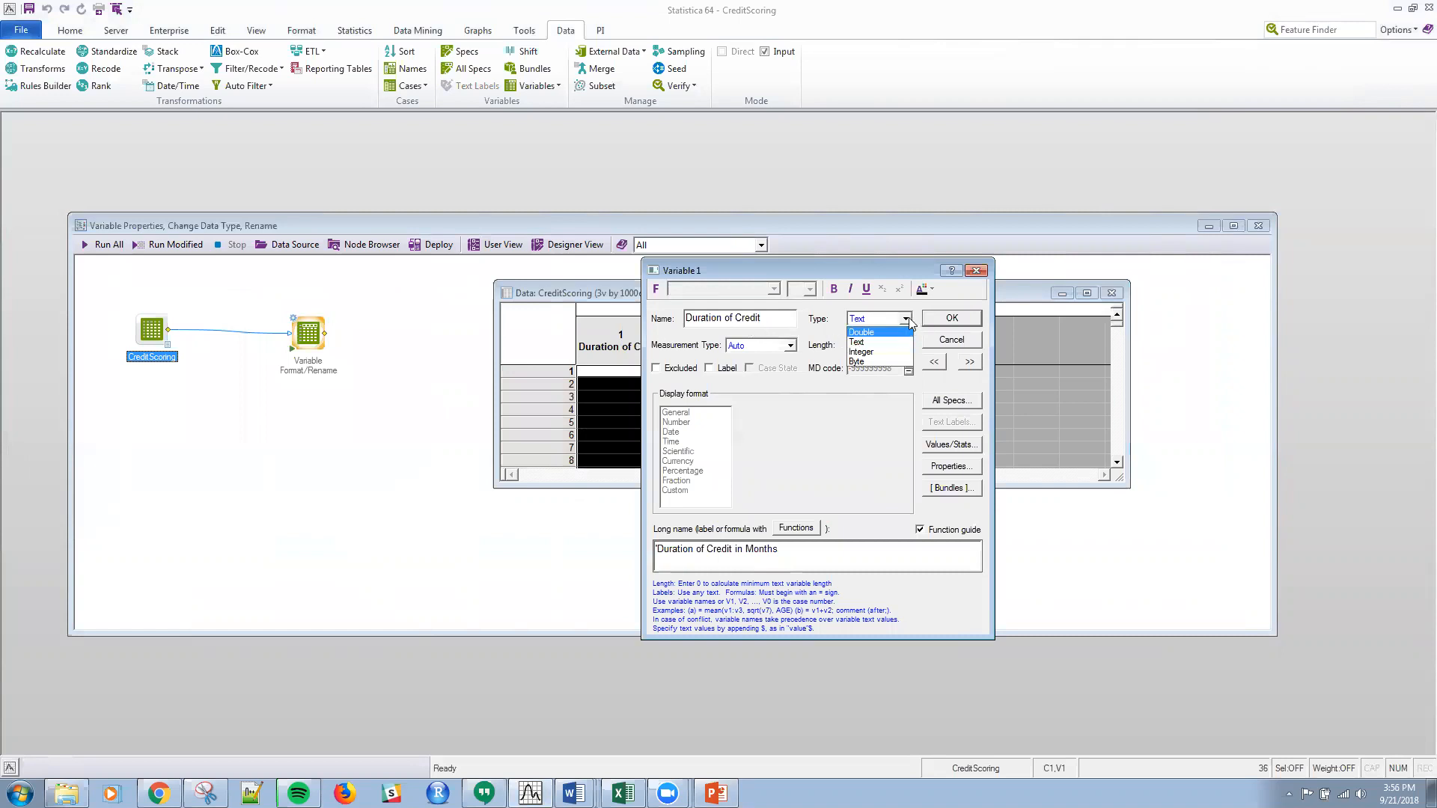
left_click(907, 322)
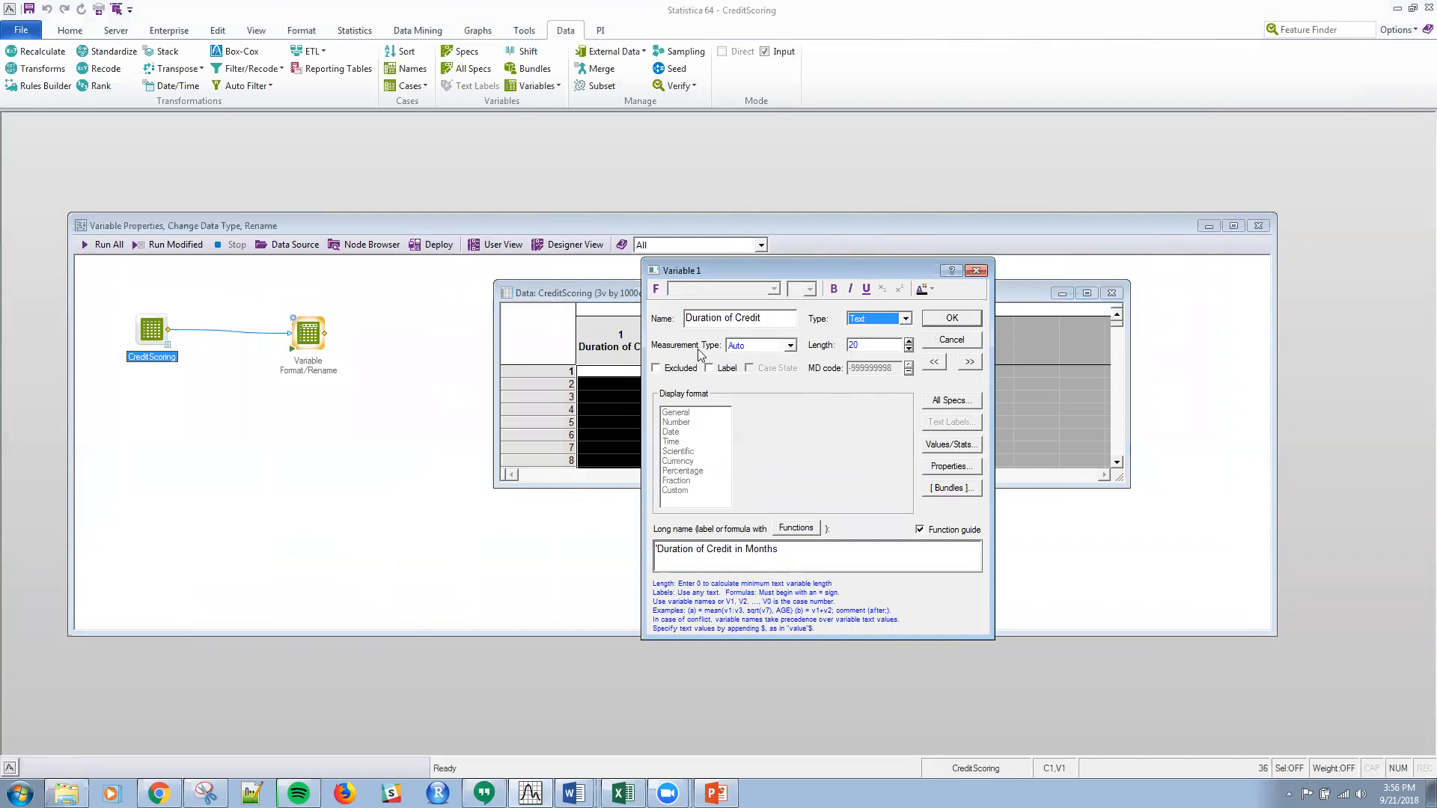
left_click(951, 318)
Step: Review the specifications of the Amount of Credit and Marital Status variables, and close the spreadsheet
left_click(698, 339)
double_click(699, 339)
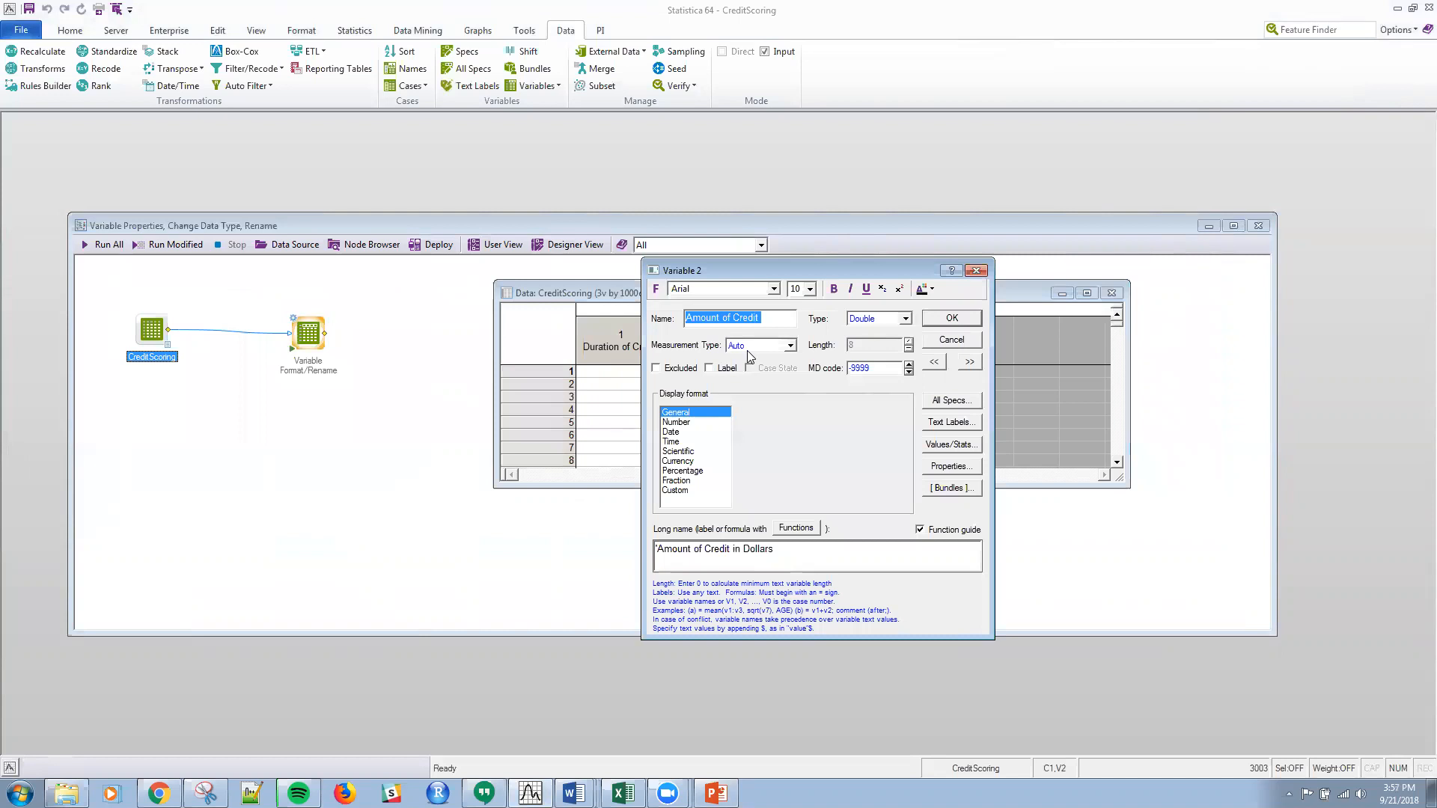
left_click(960, 317)
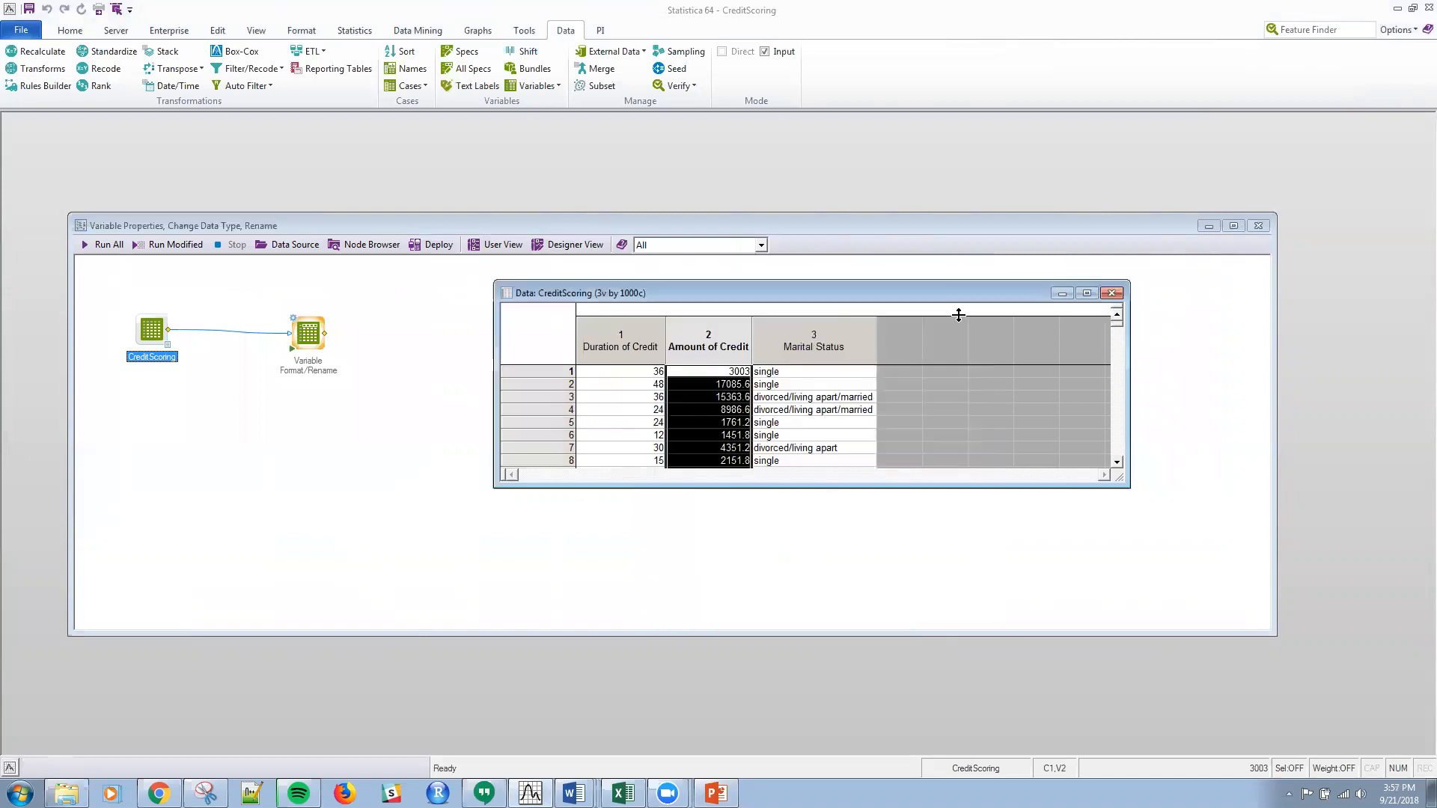
double_click(696, 345)
left_click(958, 318)
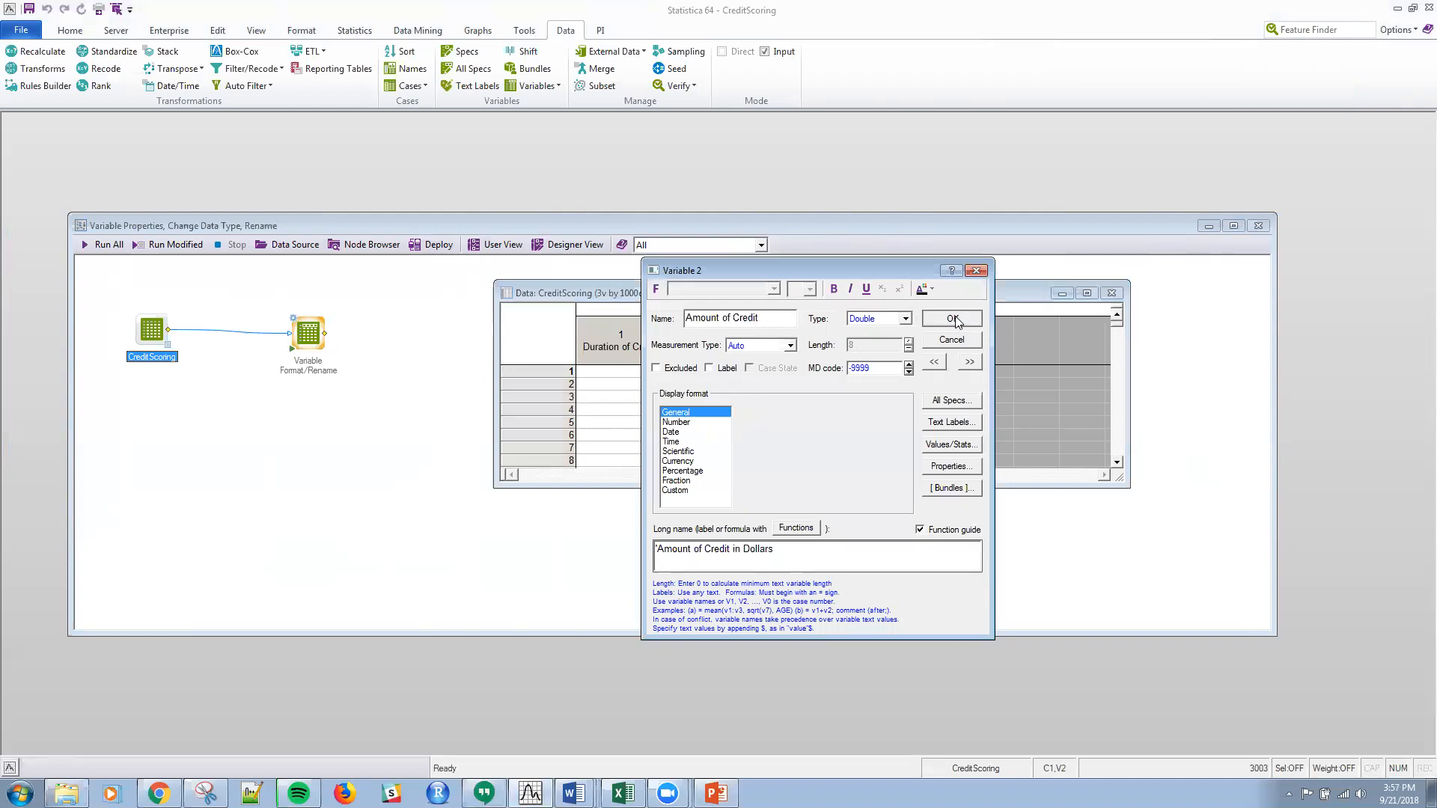
double_click(834, 337)
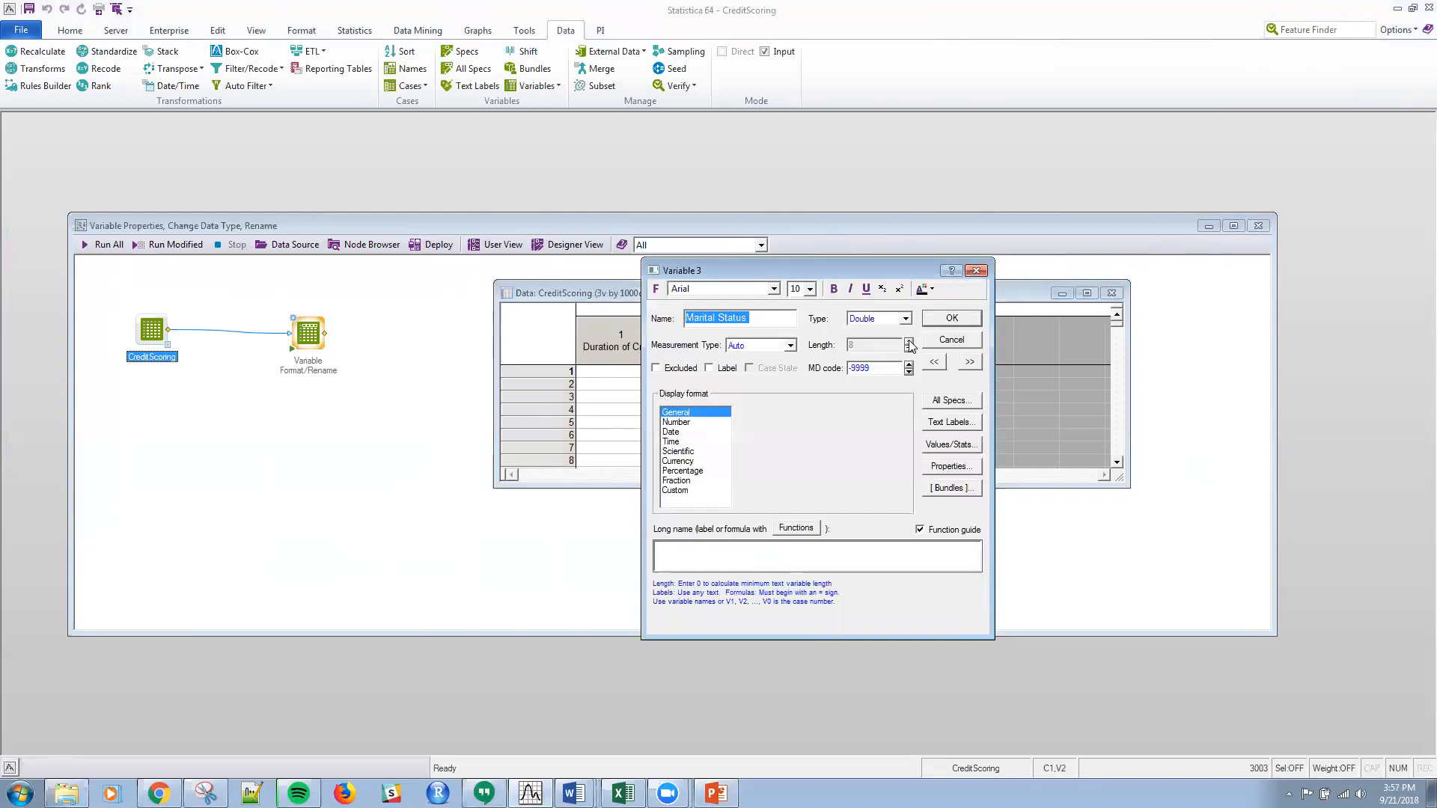
left_click(949, 341)
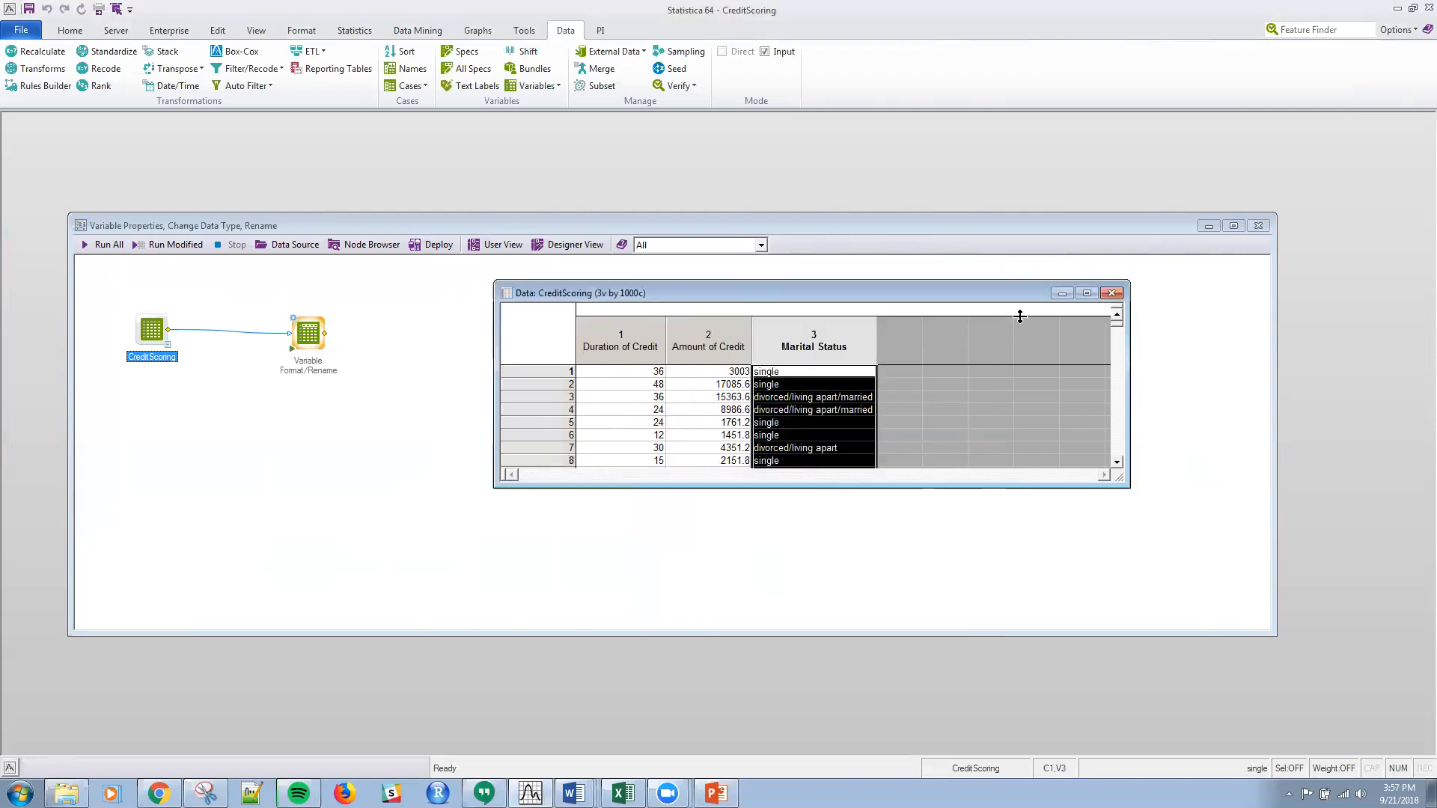
left_click(1113, 295)
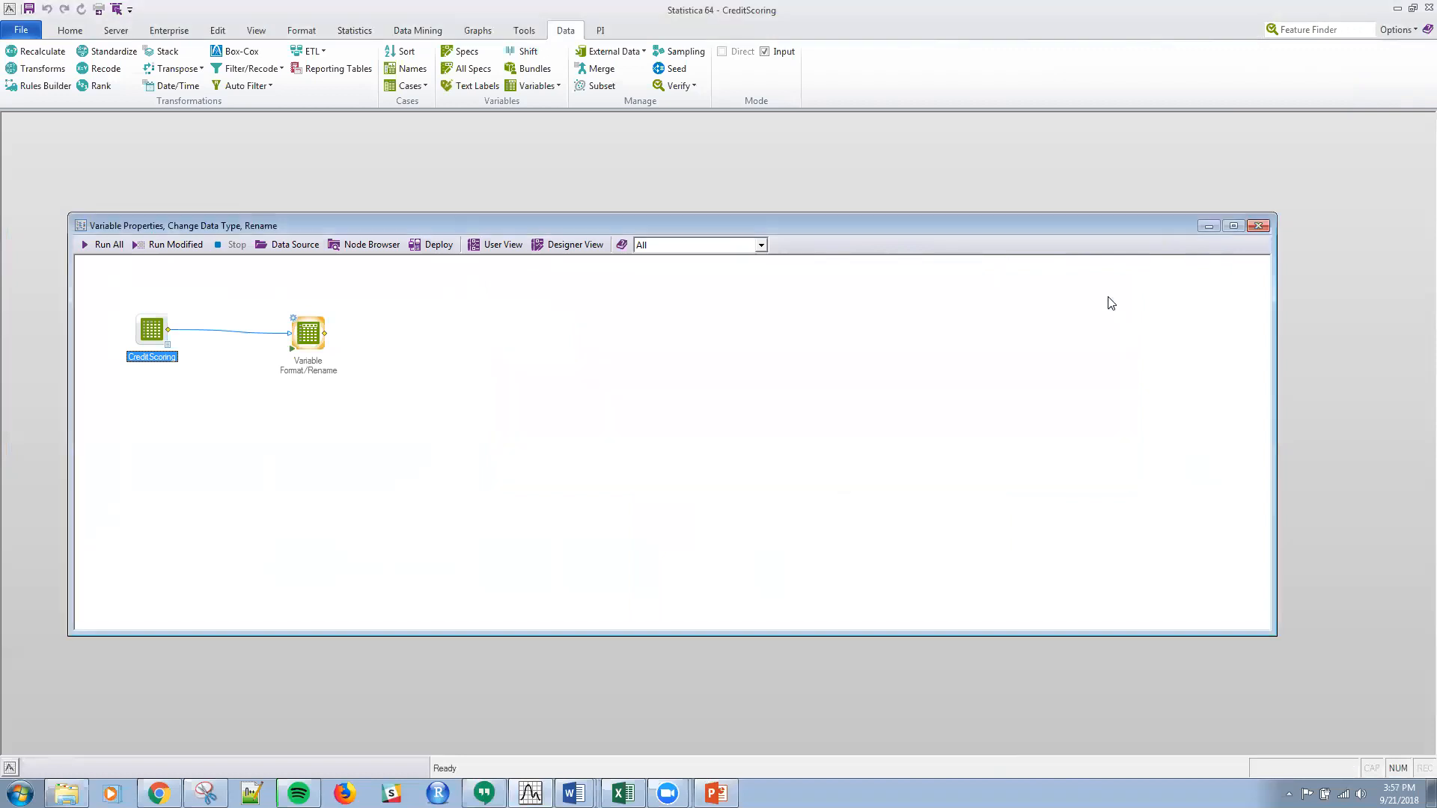
Step: Delete the Variable Format/Rename node from the workspace
left_click(295, 336)
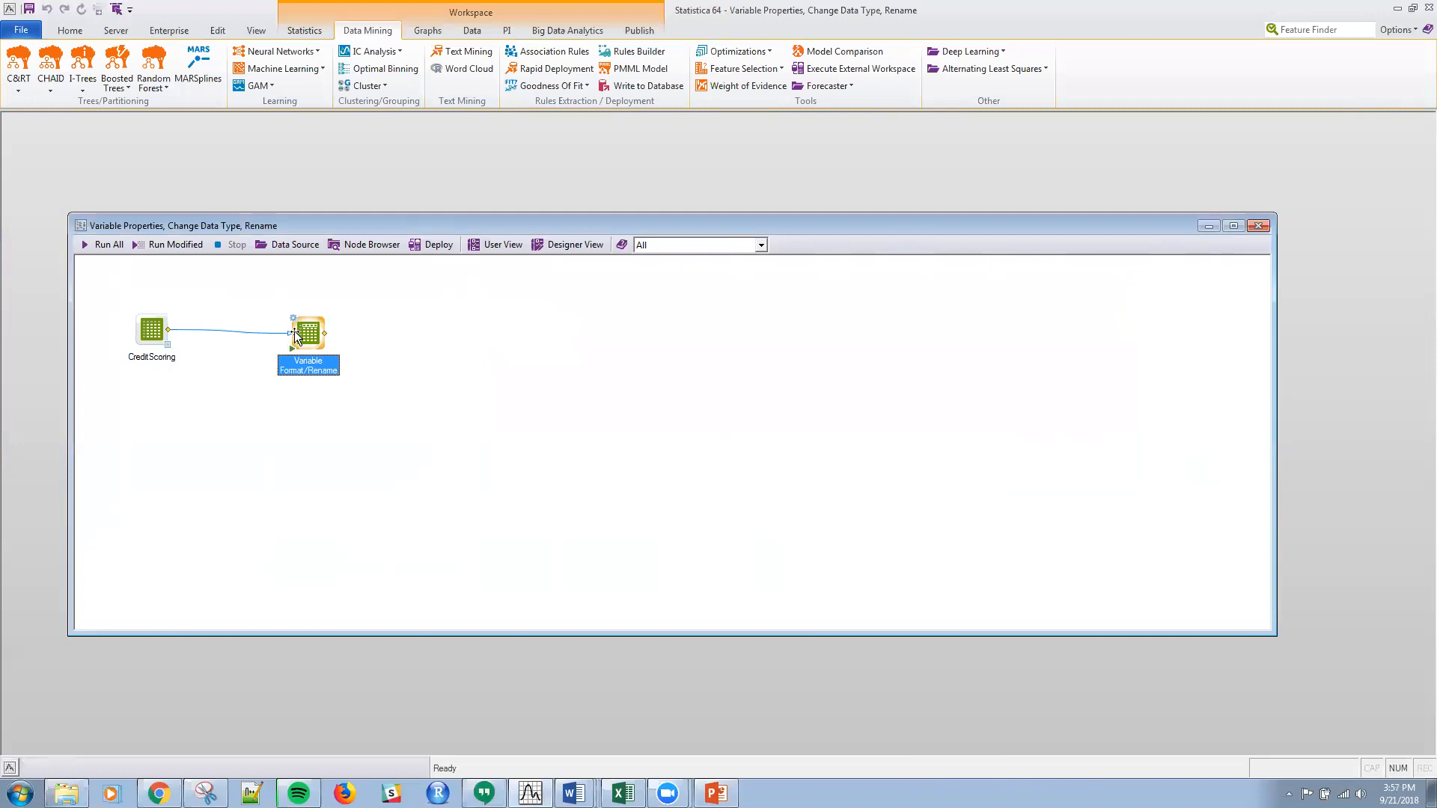
key("Delete")
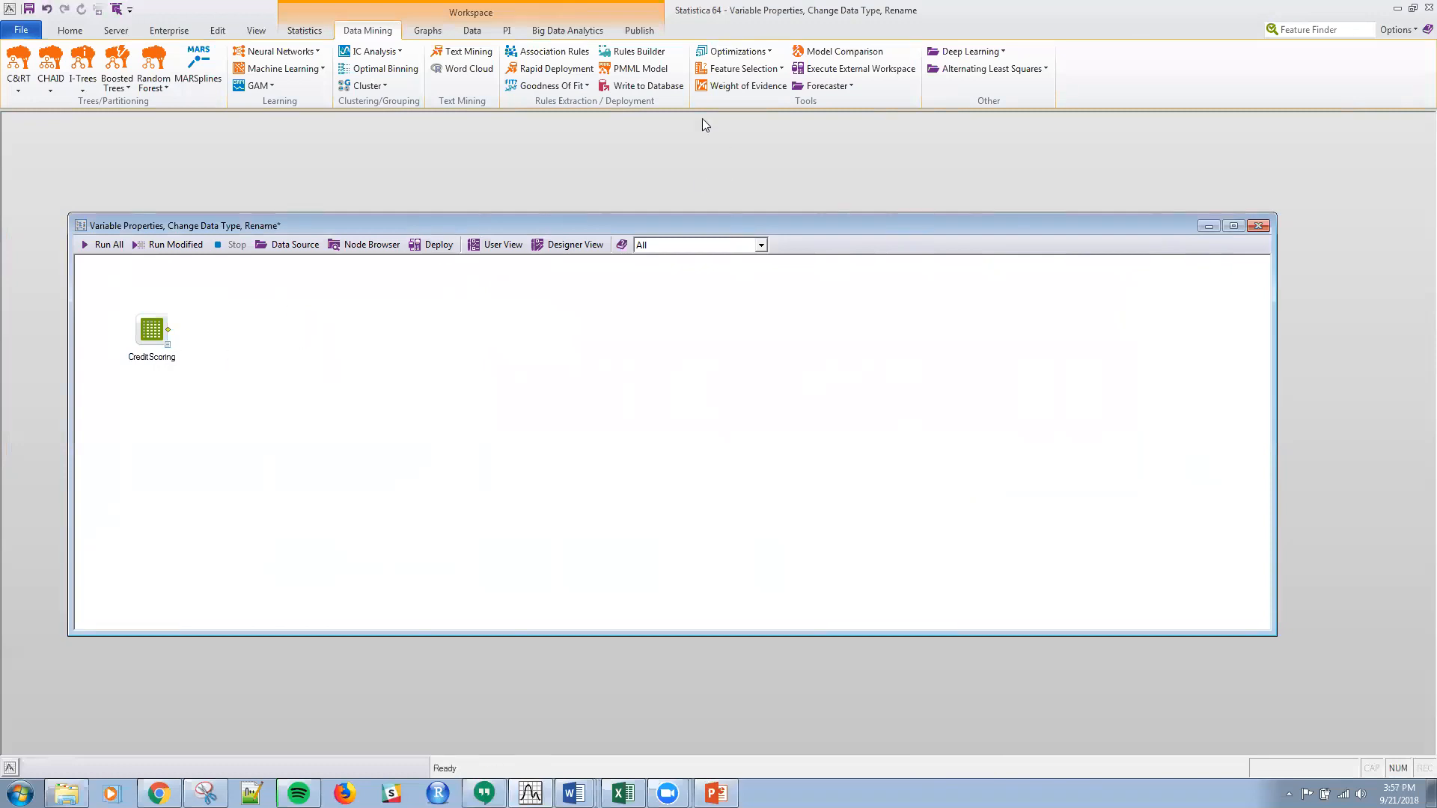
Step: Search the available features for "vari" to look for variable-related nodes, and dismiss the list
left_click(475, 31)
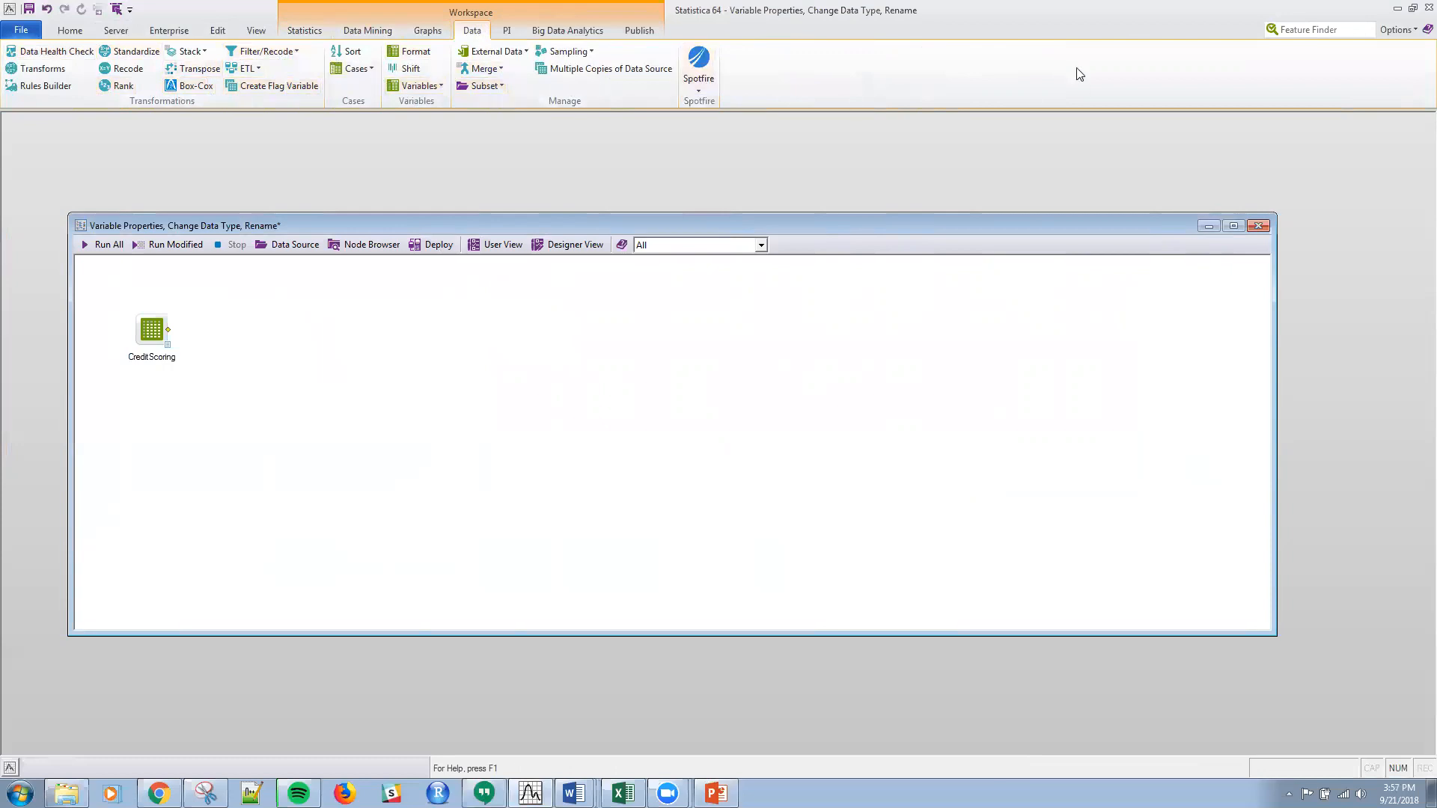
left_click(1295, 30)
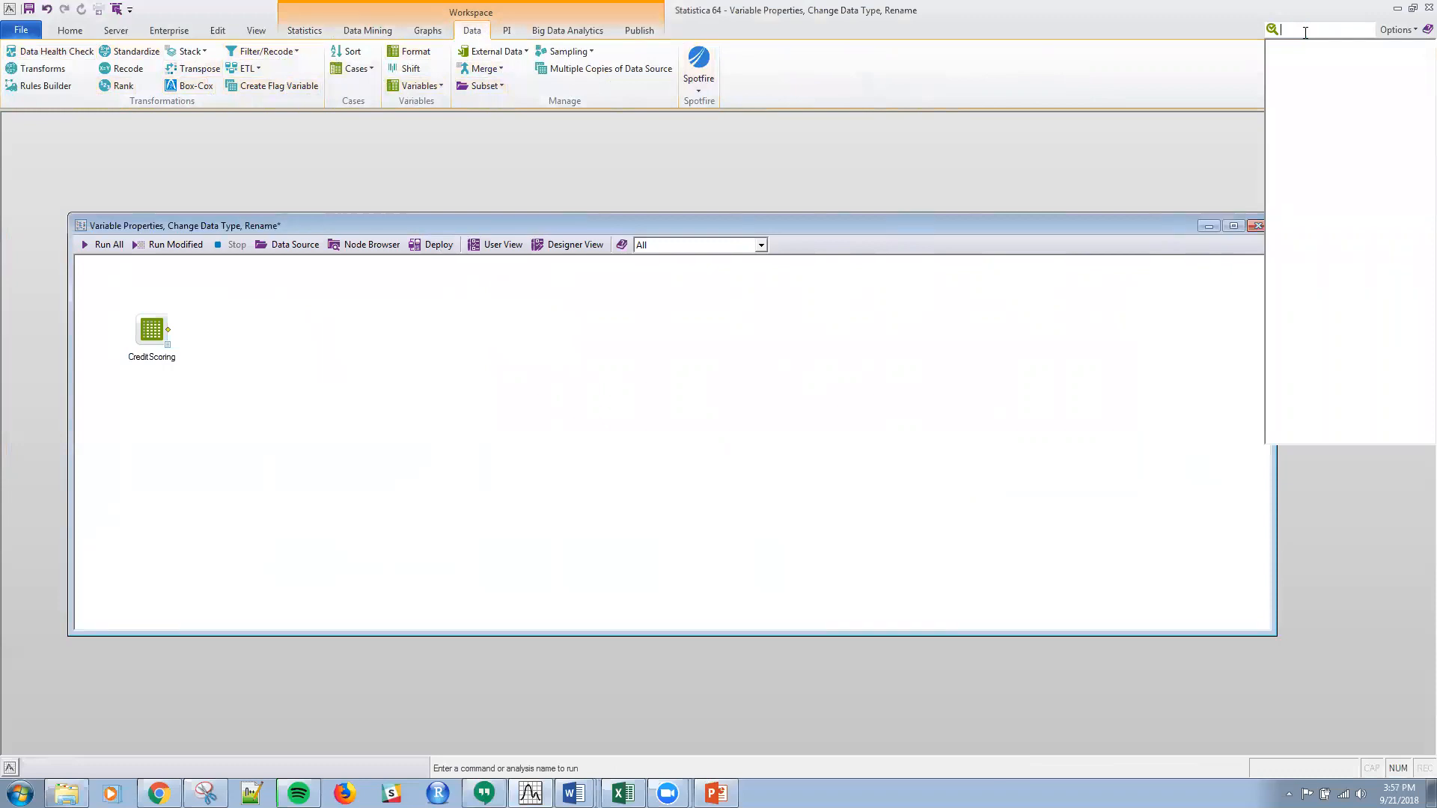
type("varia")
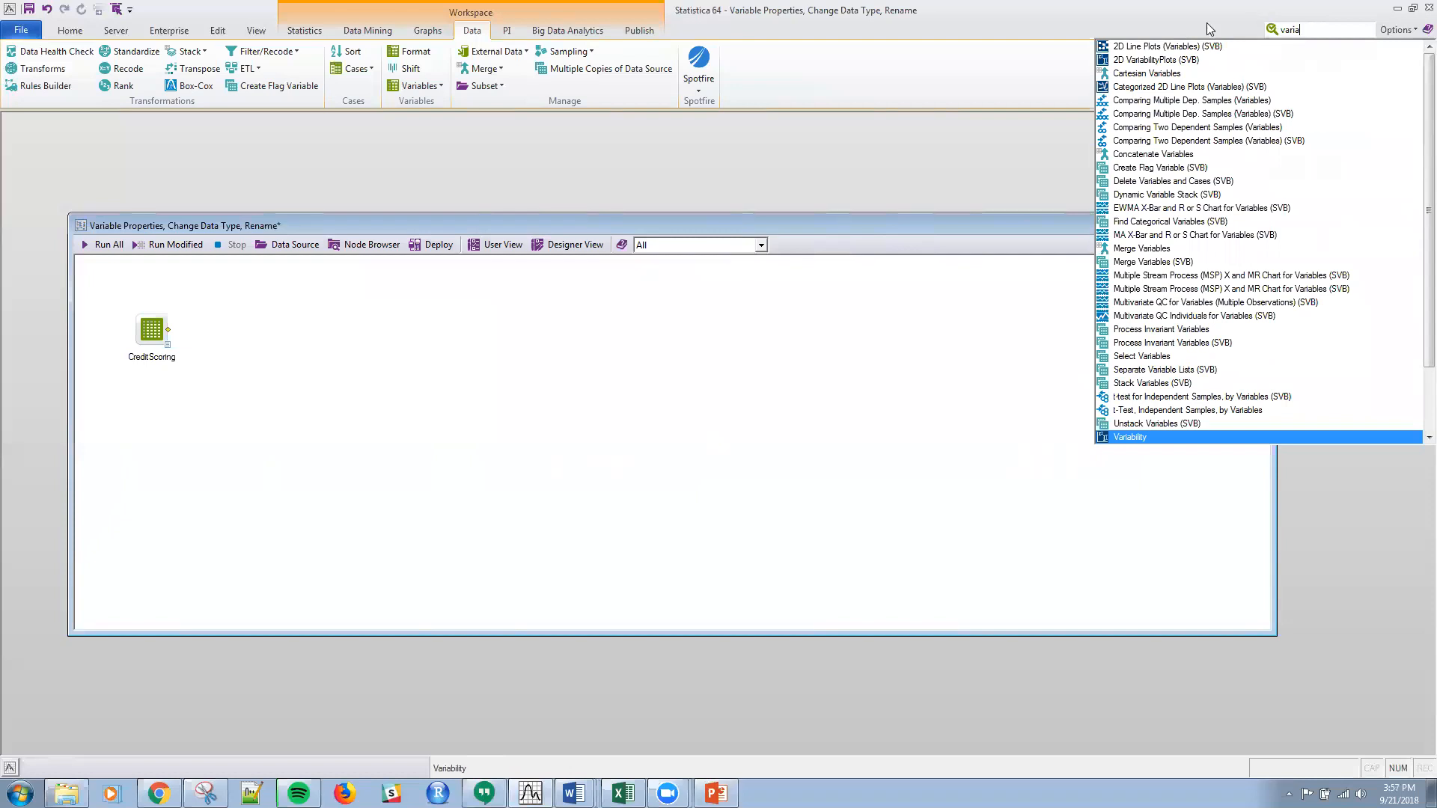
left_click(1326, 27)
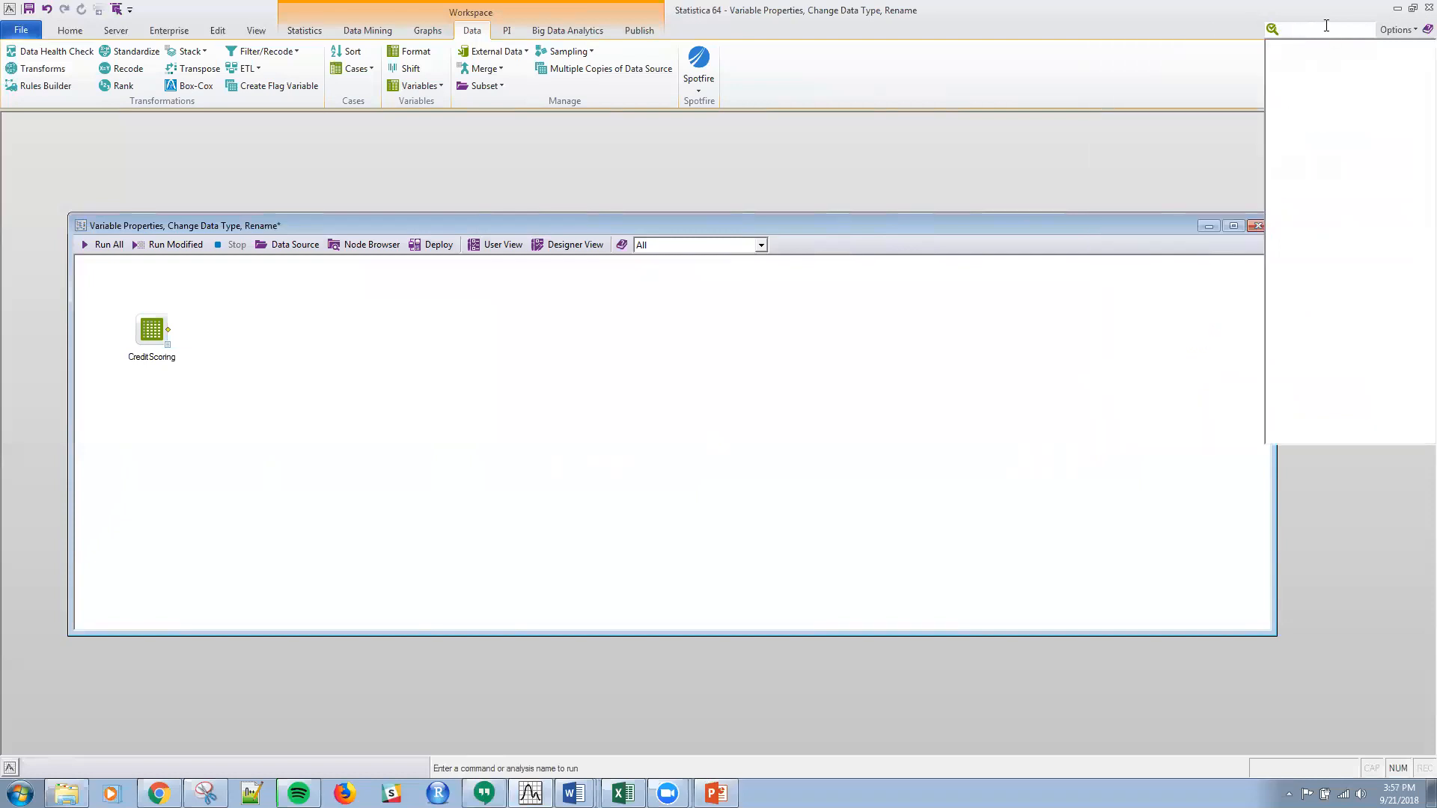
type("vari")
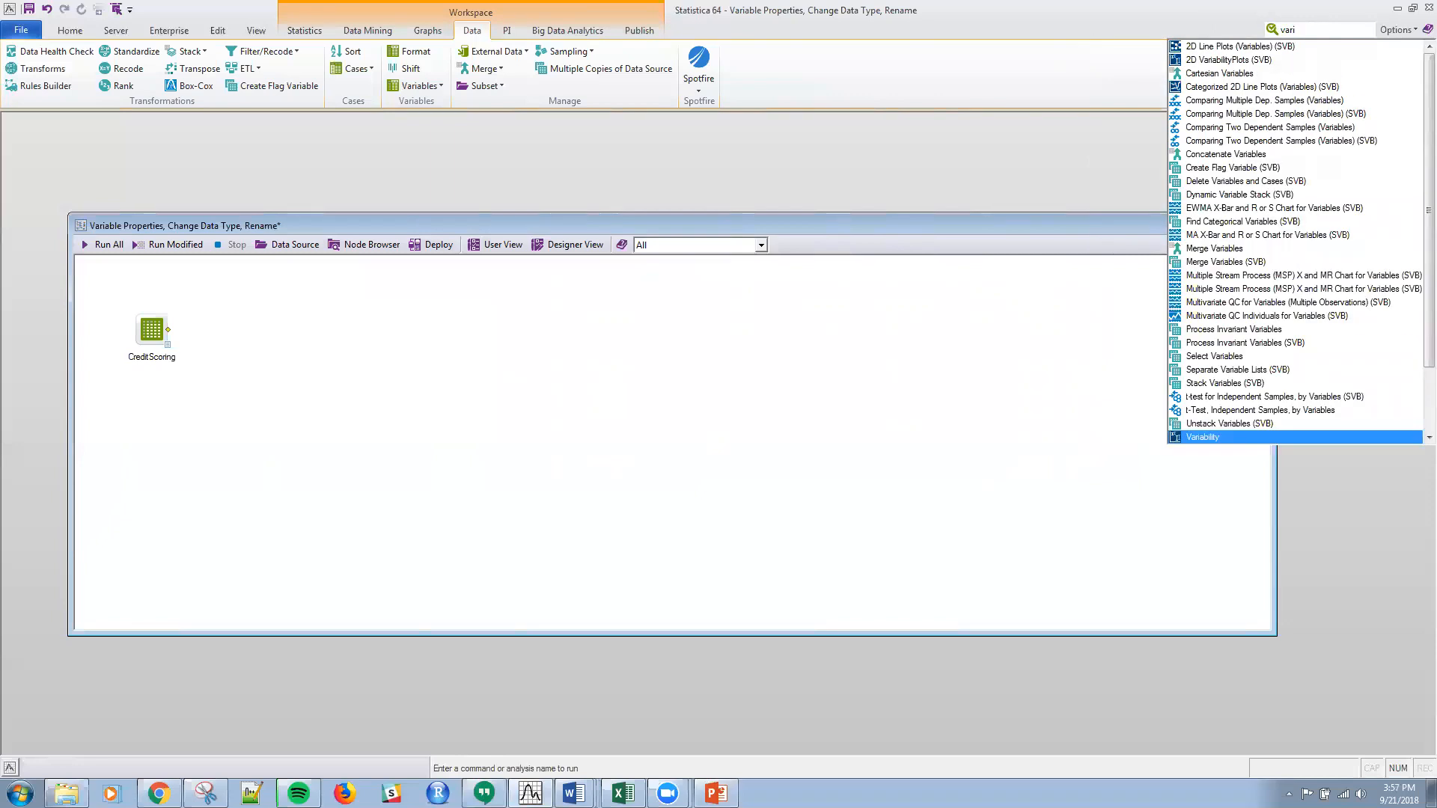
type("able")
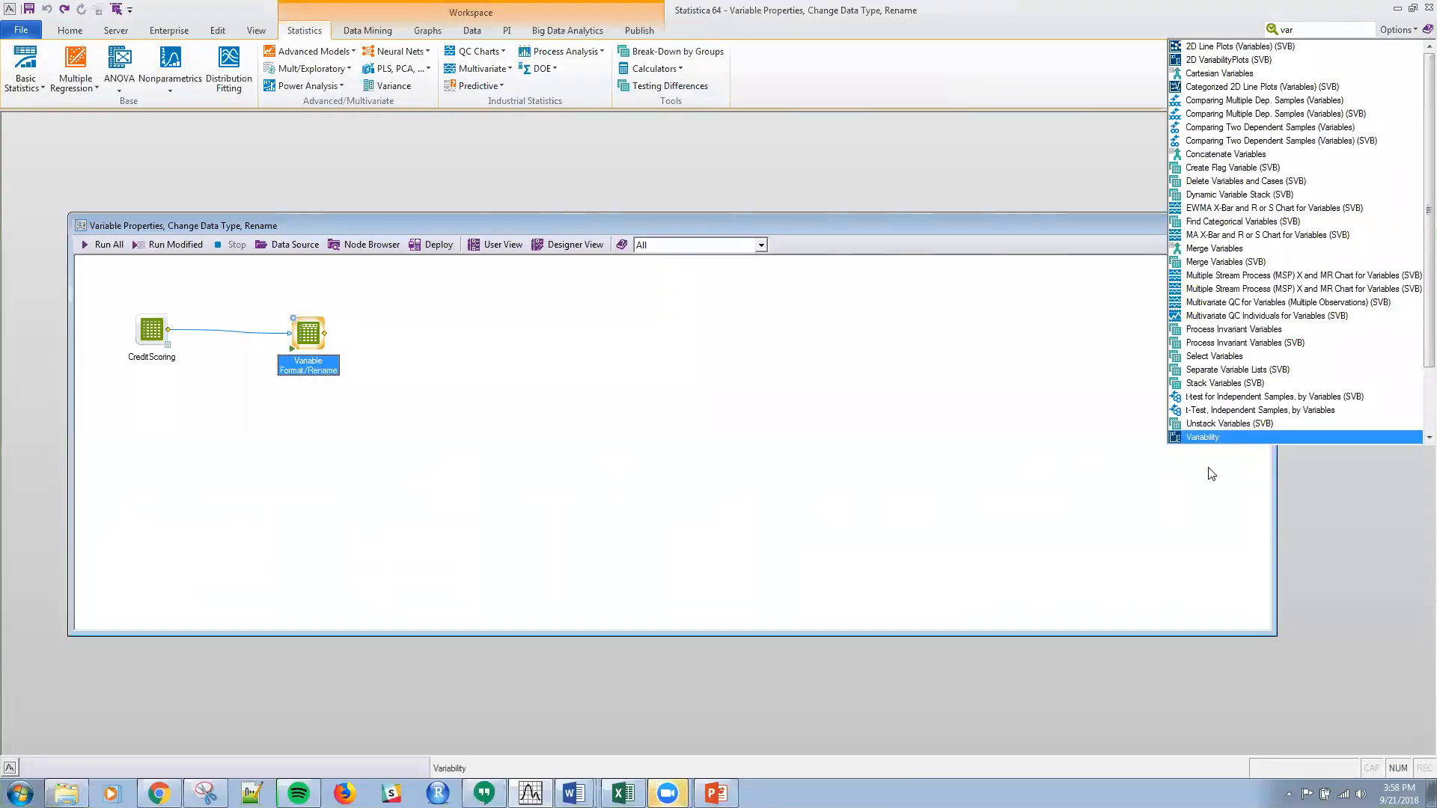
left_click(1187, 487)
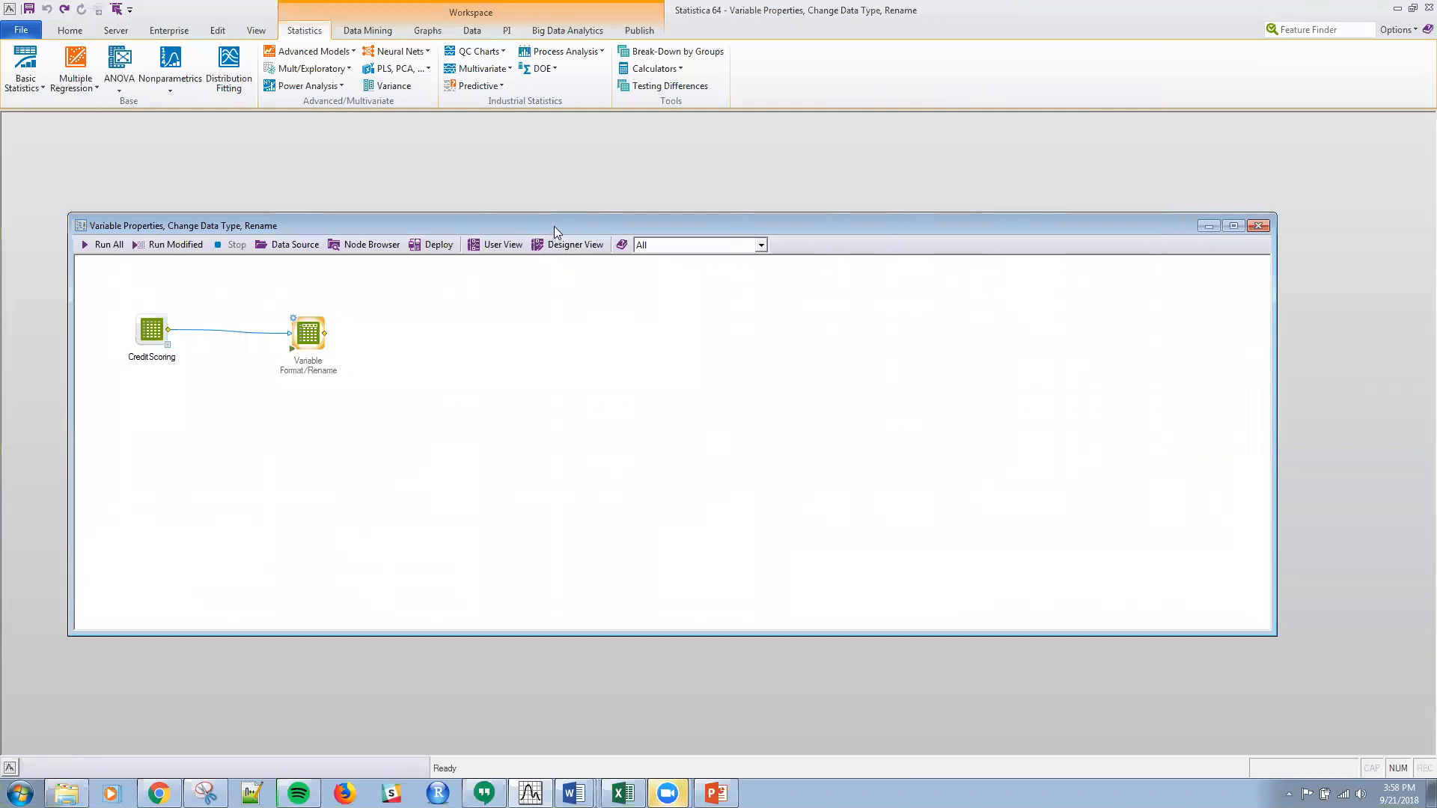
Step: Open the Node Browser beside the workspace nodes and list the contents of the Variables subfolder within Data > Variables
left_click_drag(559, 227, 576, 201)
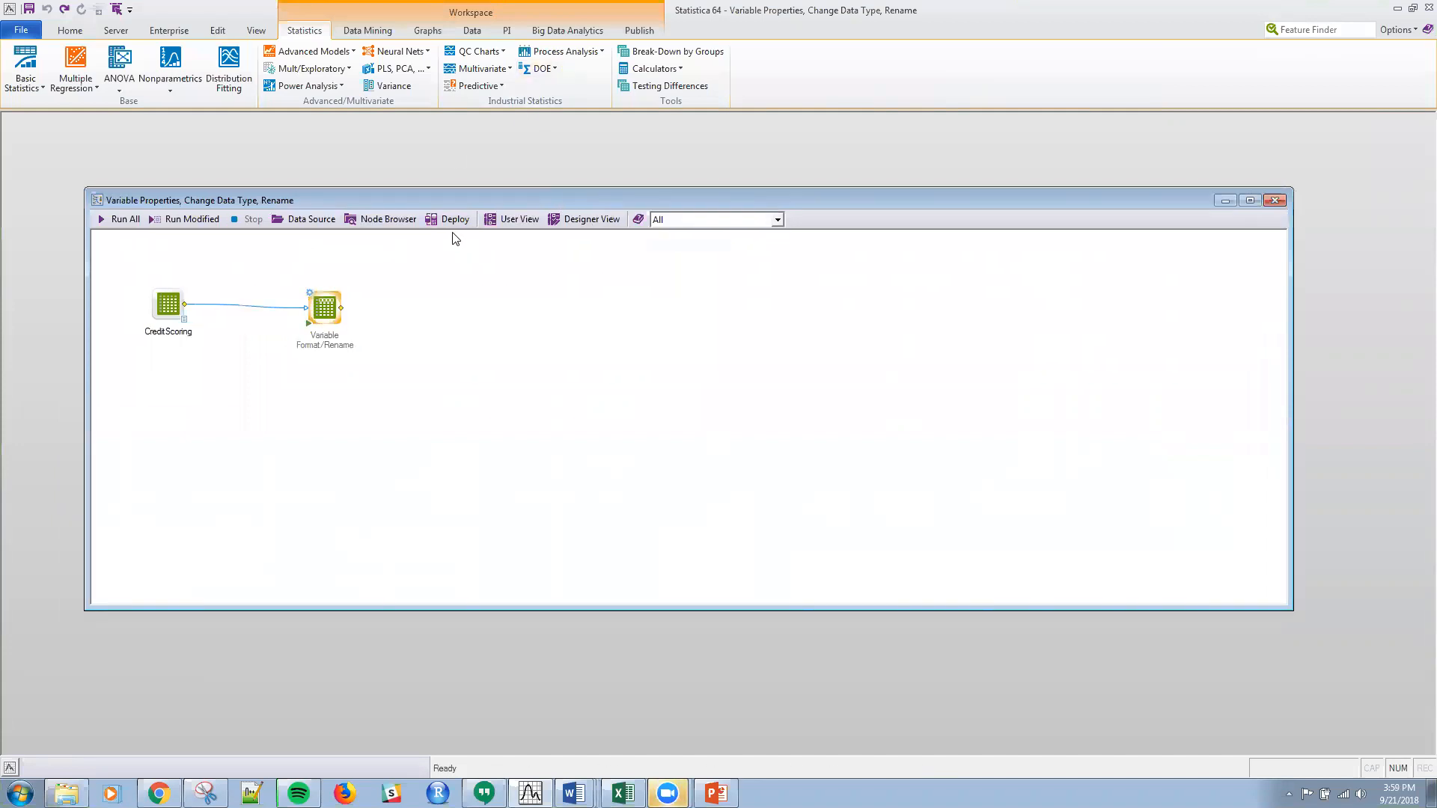
left_click(385, 218)
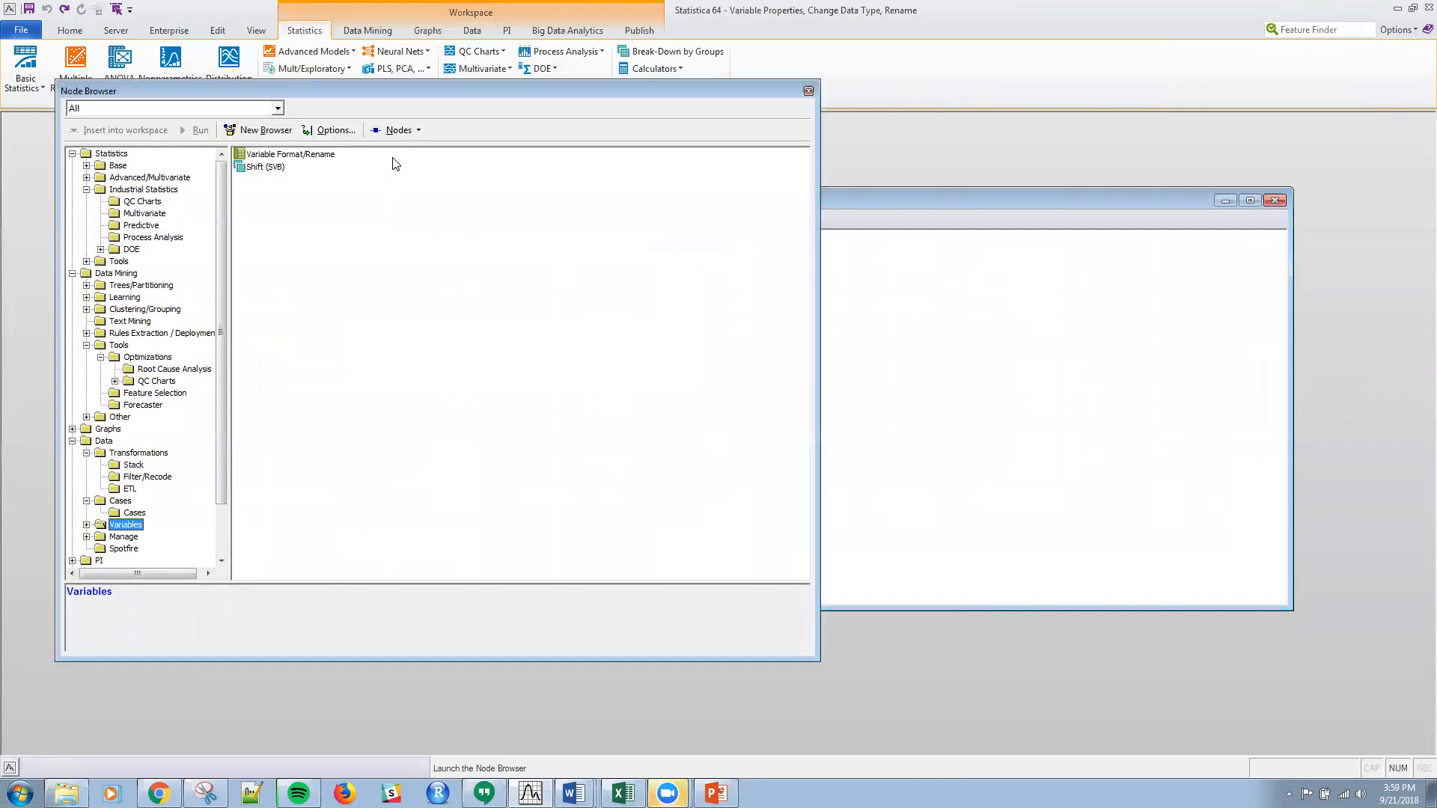
left_click_drag(668, 115, 852, 127)
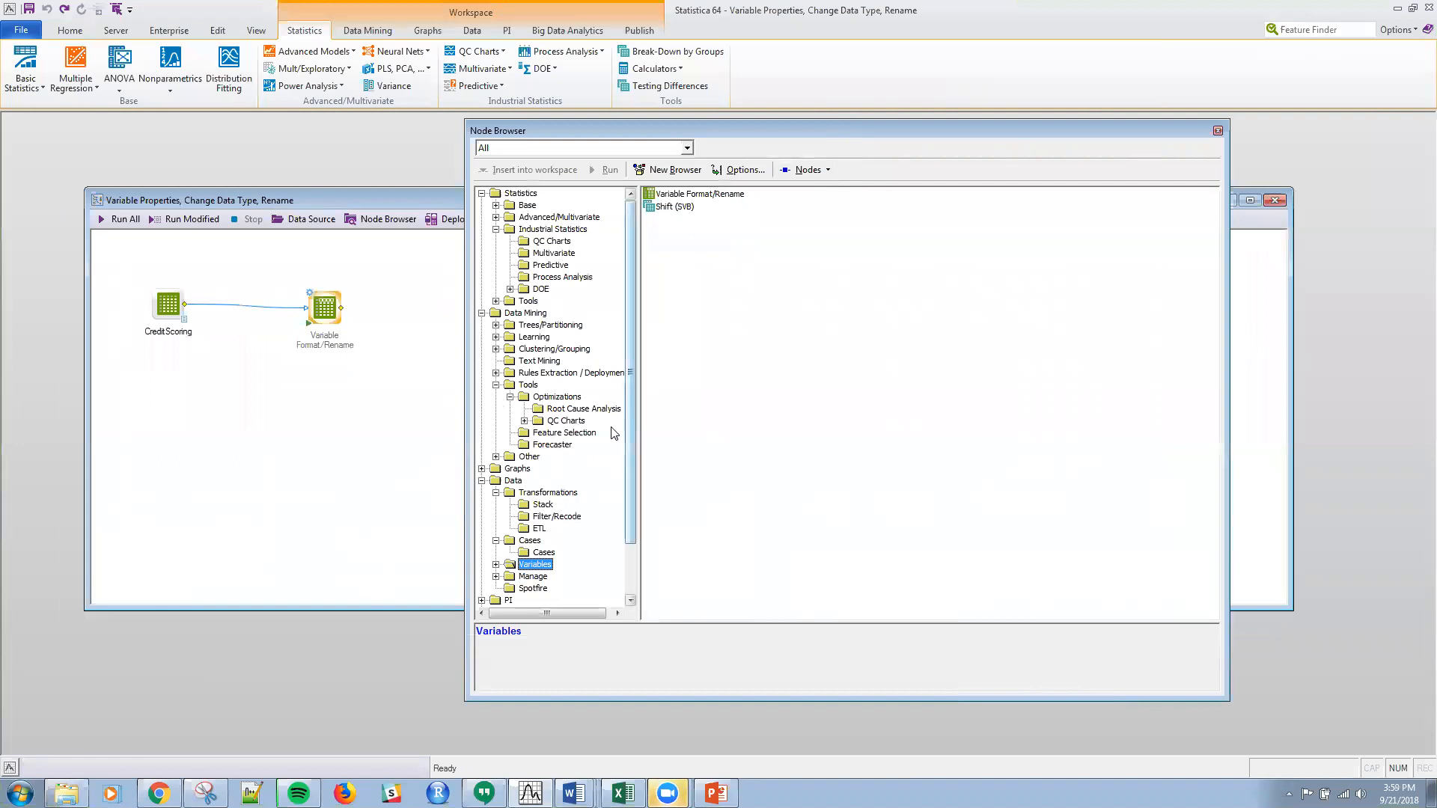
left_click(513, 482)
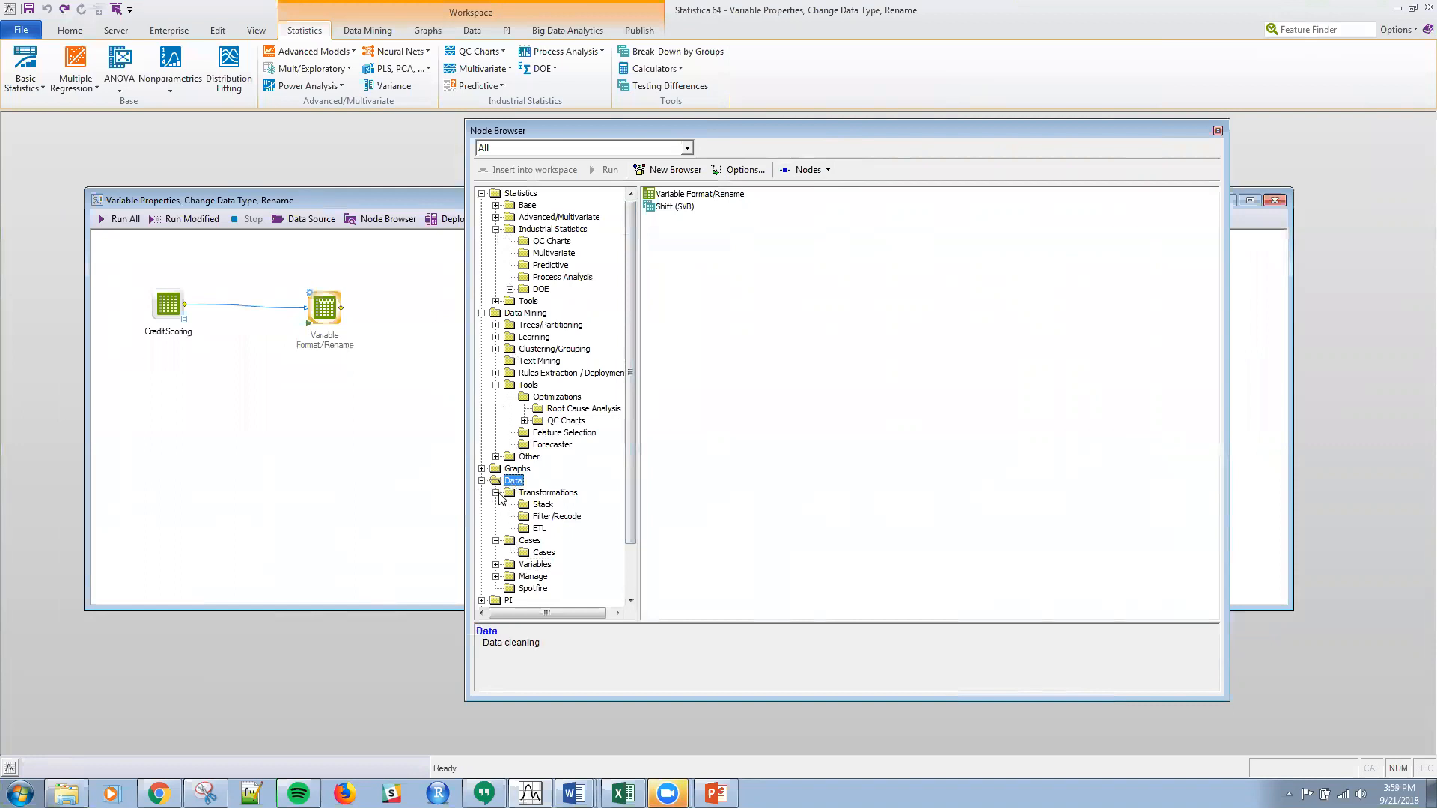
left_click(496, 493)
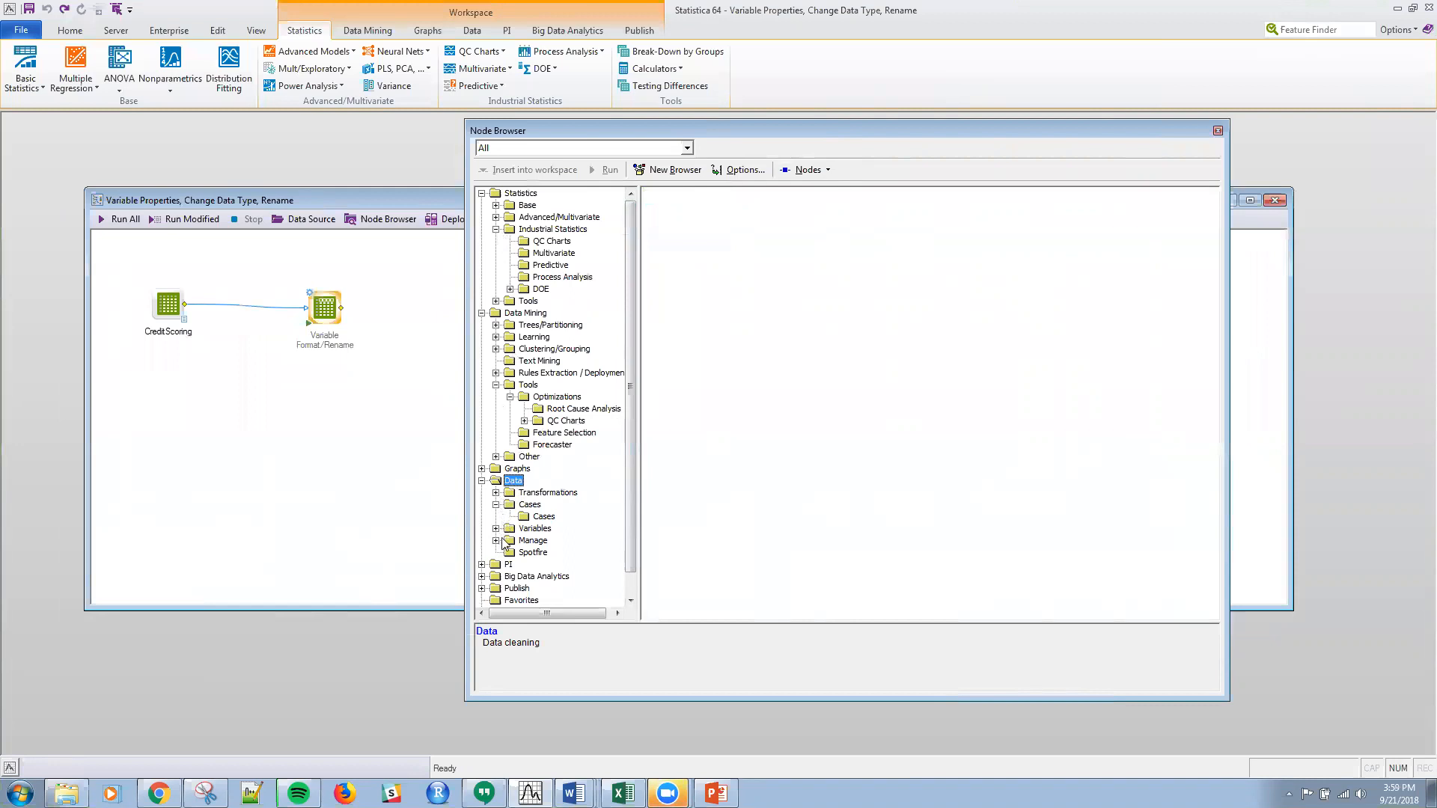
left_click(533, 529)
left_click(496, 529)
left_click(539, 541)
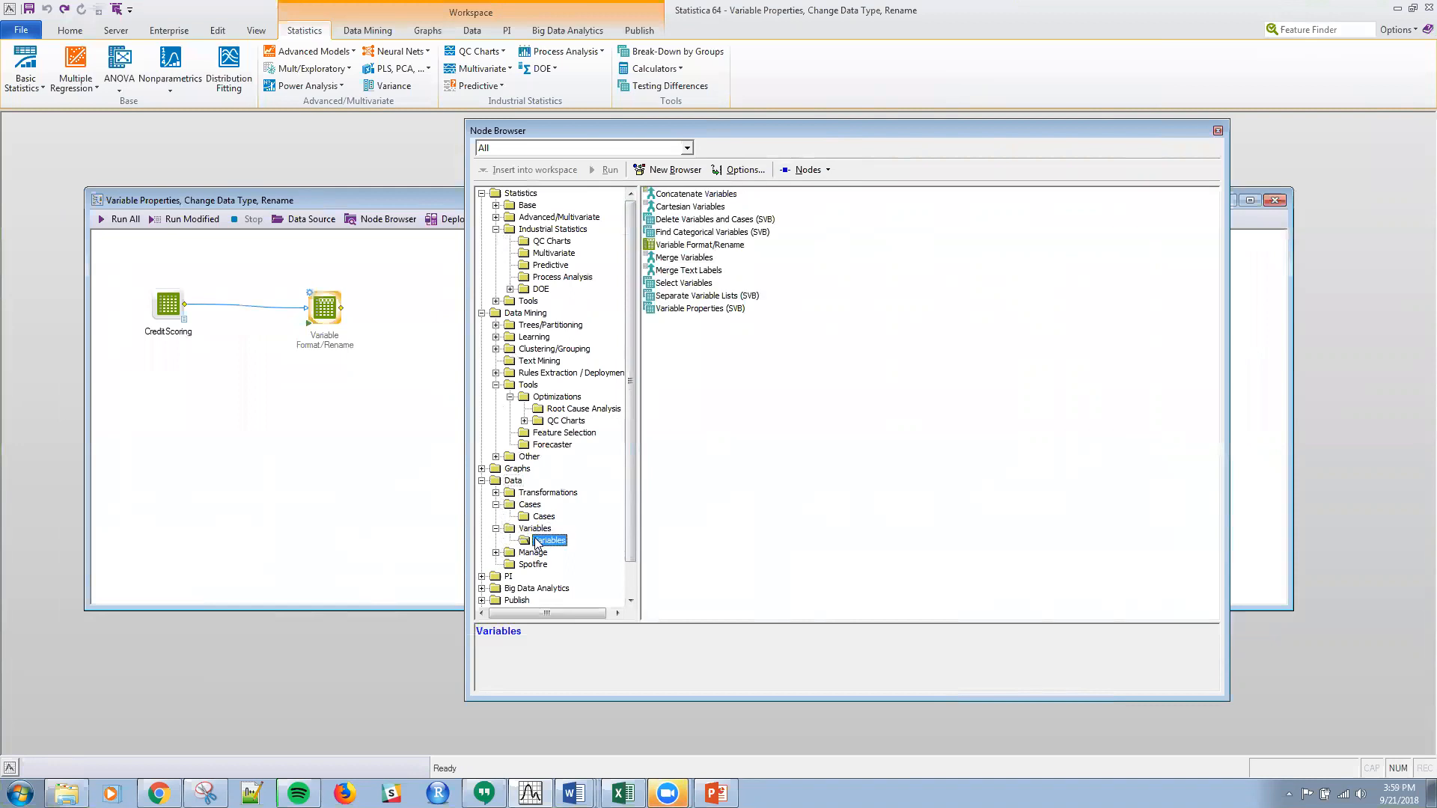
Step: Insert a second Variable Format/Rename node into the workspace, close the Node Browser, and select the node connected to CreditScoring
left_click(684, 247)
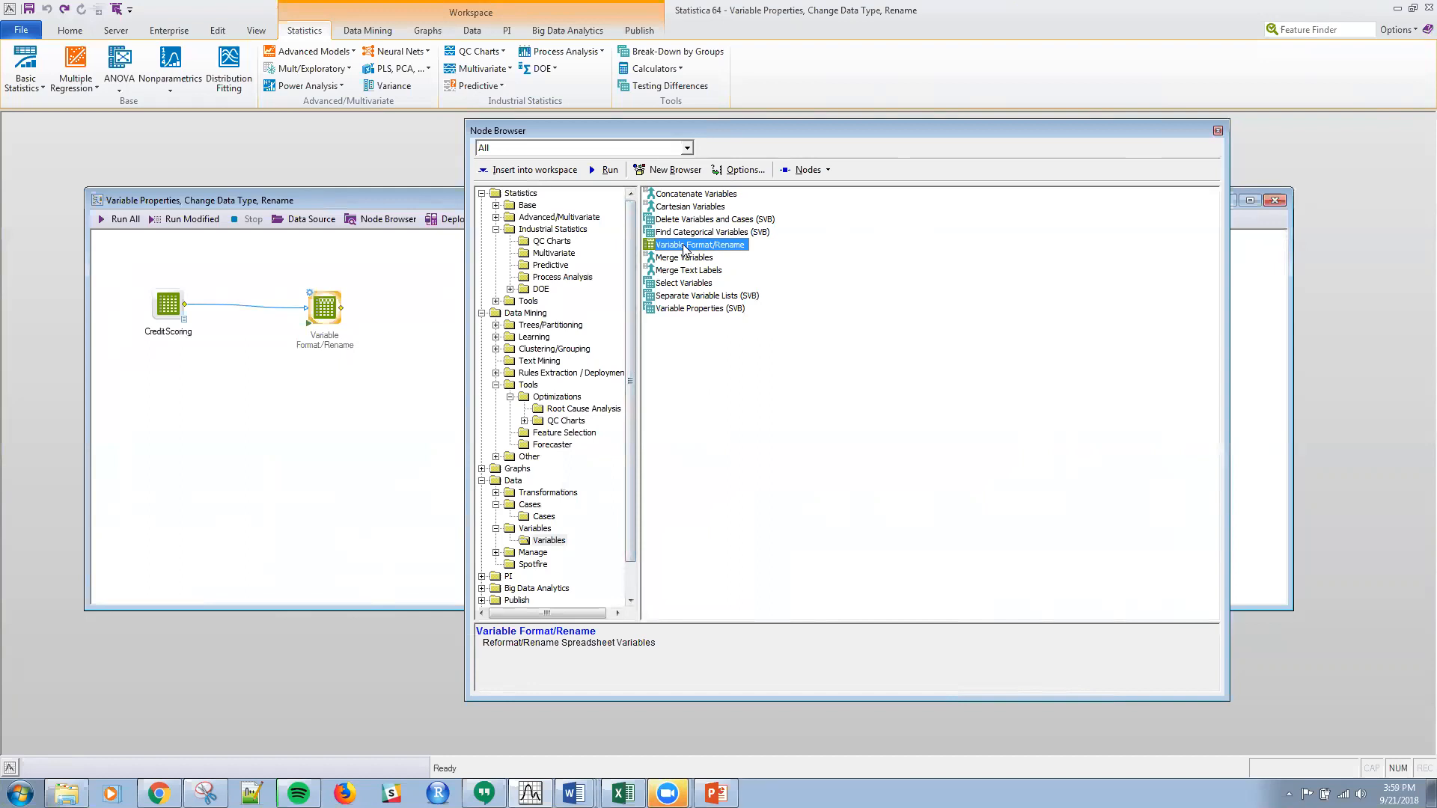
double_click(684, 247)
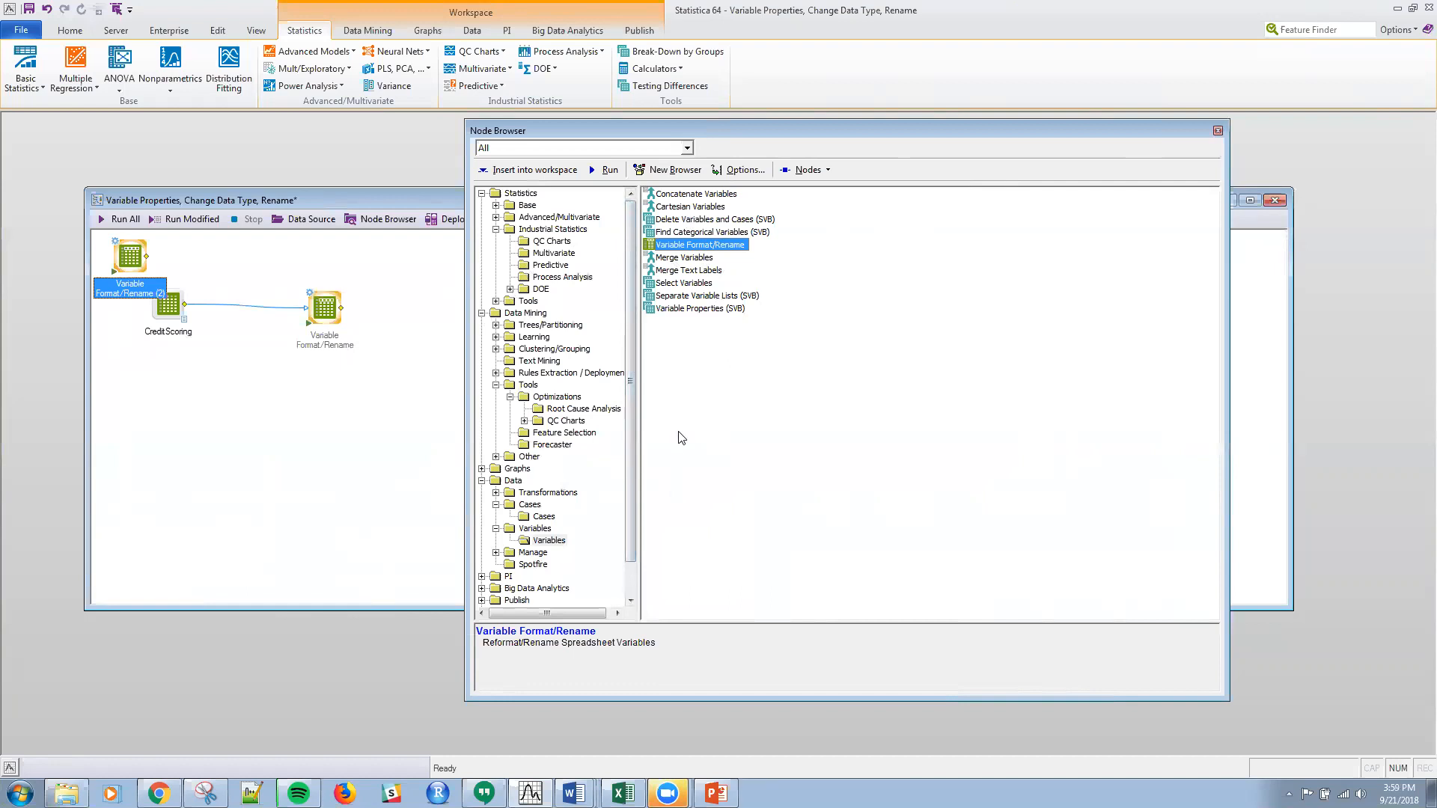
left_click(1217, 131)
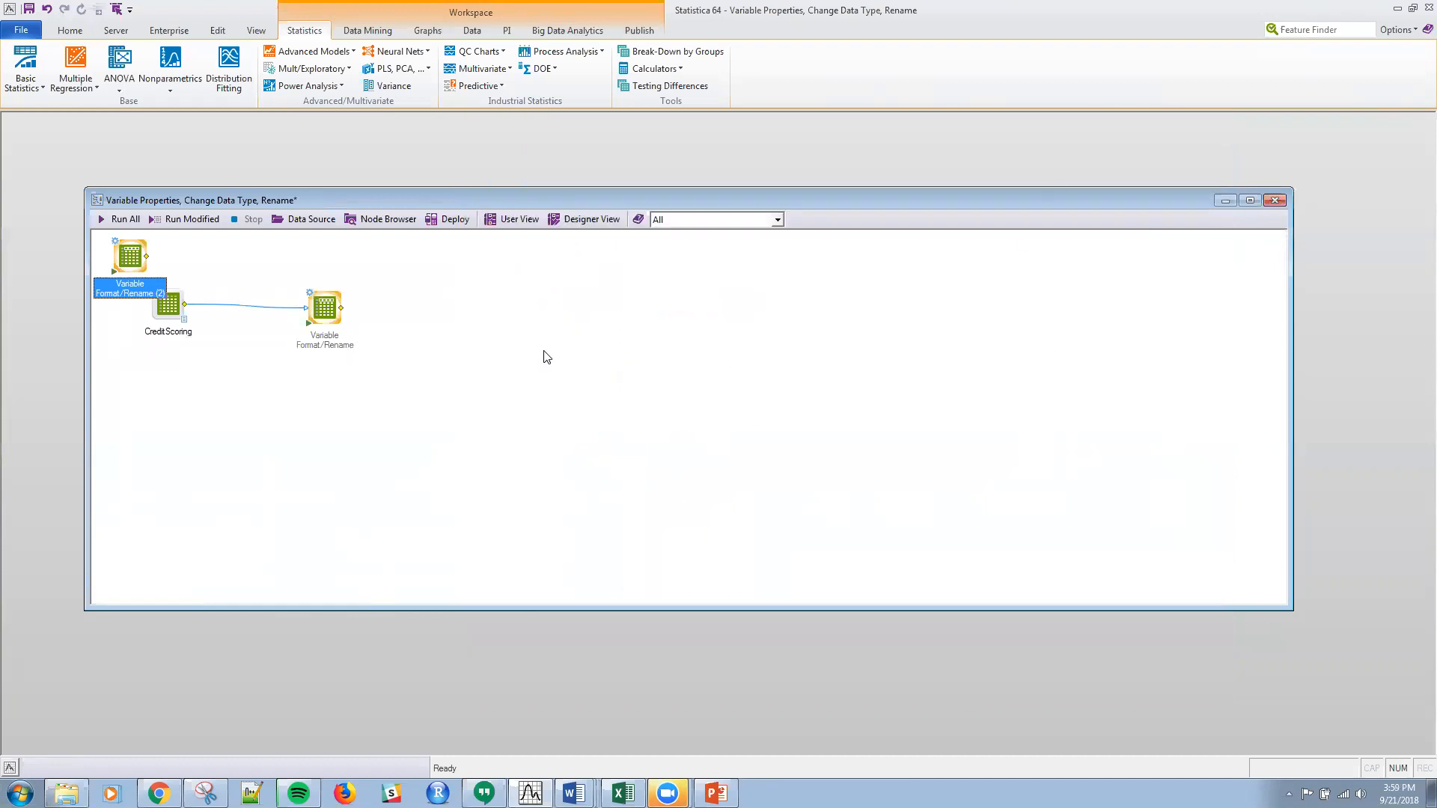
left_click(320, 307)
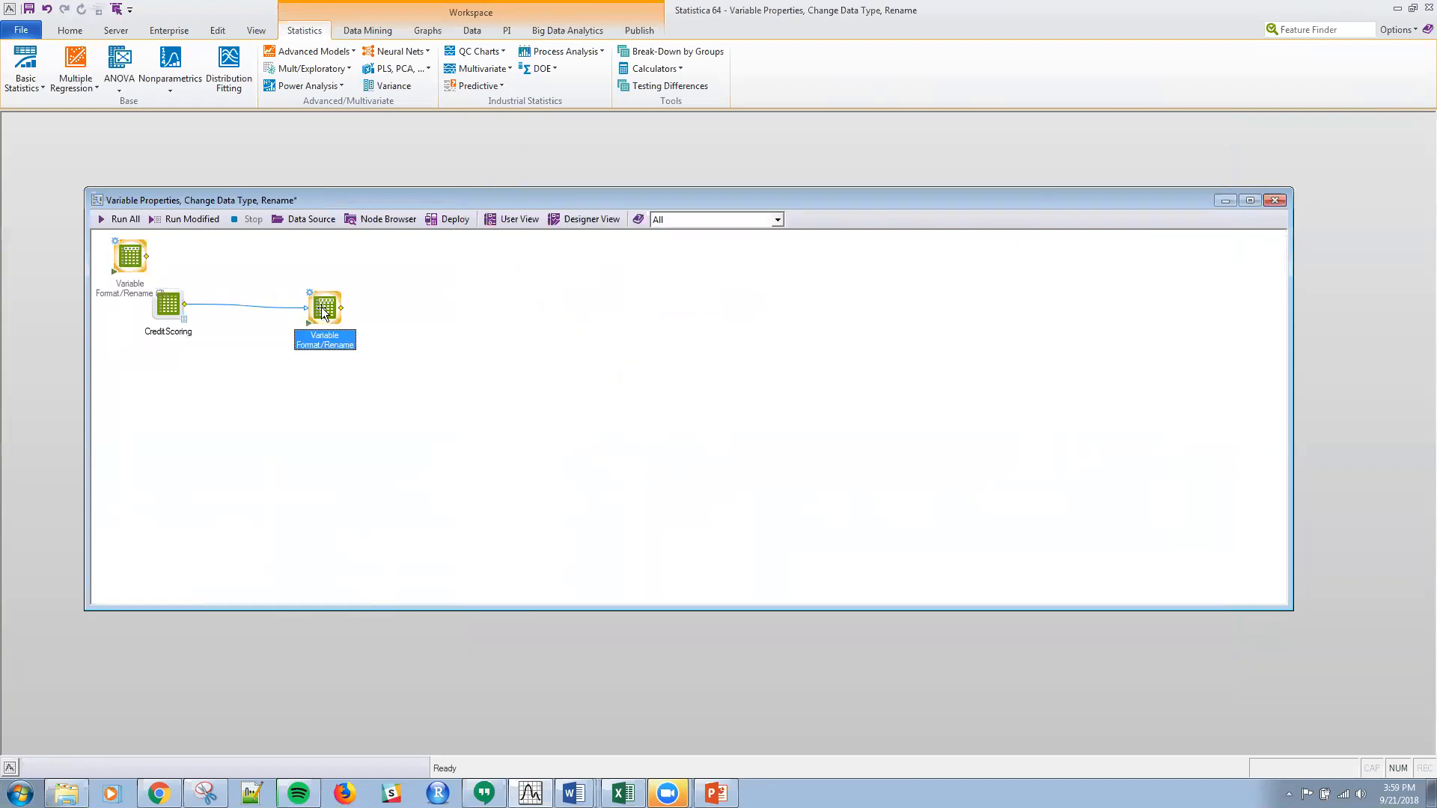
Step: Delete the node connected to CreditScoring and connect CreditScoring to the second Variable Format/Rename node, placed beside it
key("Delete")
left_click_drag(129, 285, 299, 352)
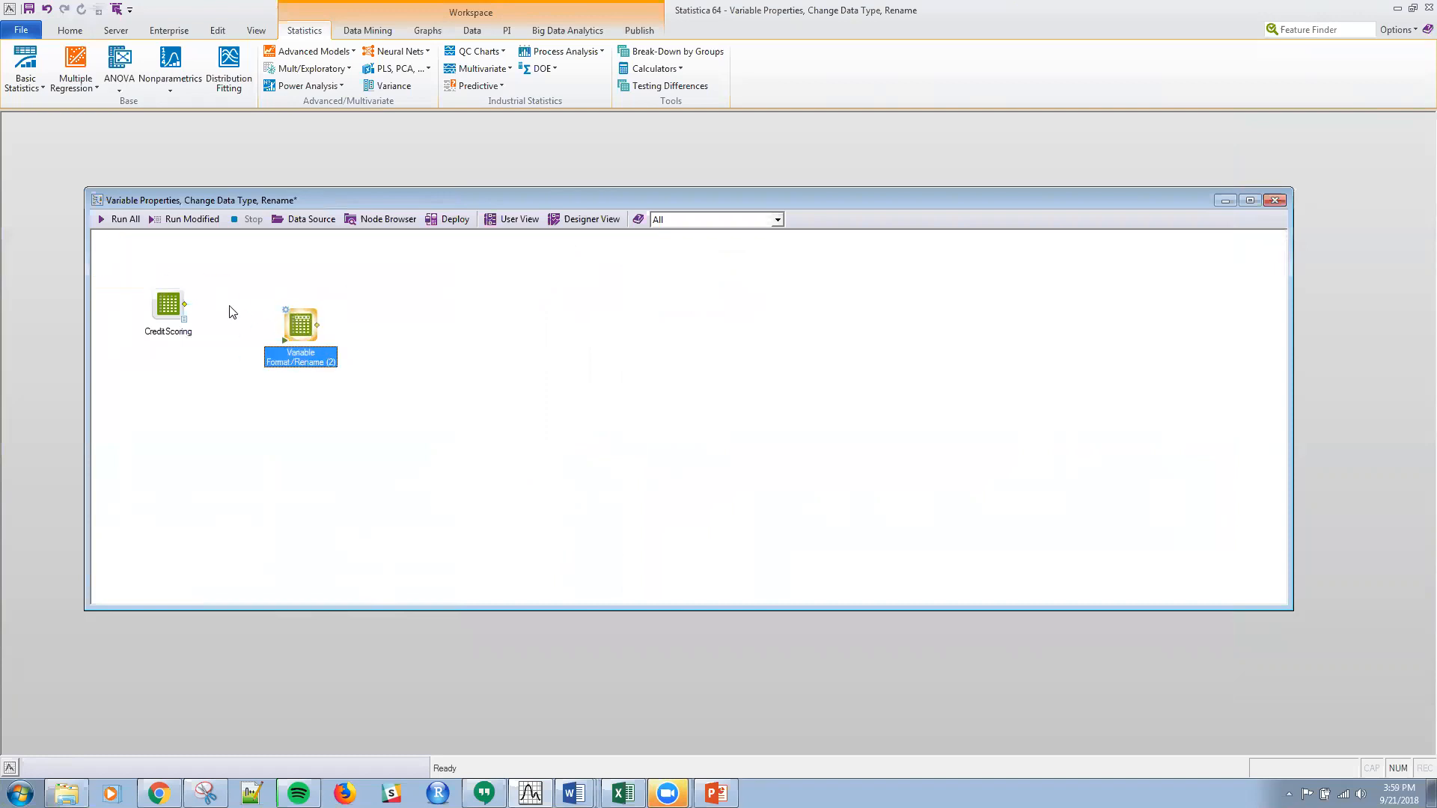
left_click_drag(186, 304, 313, 333)
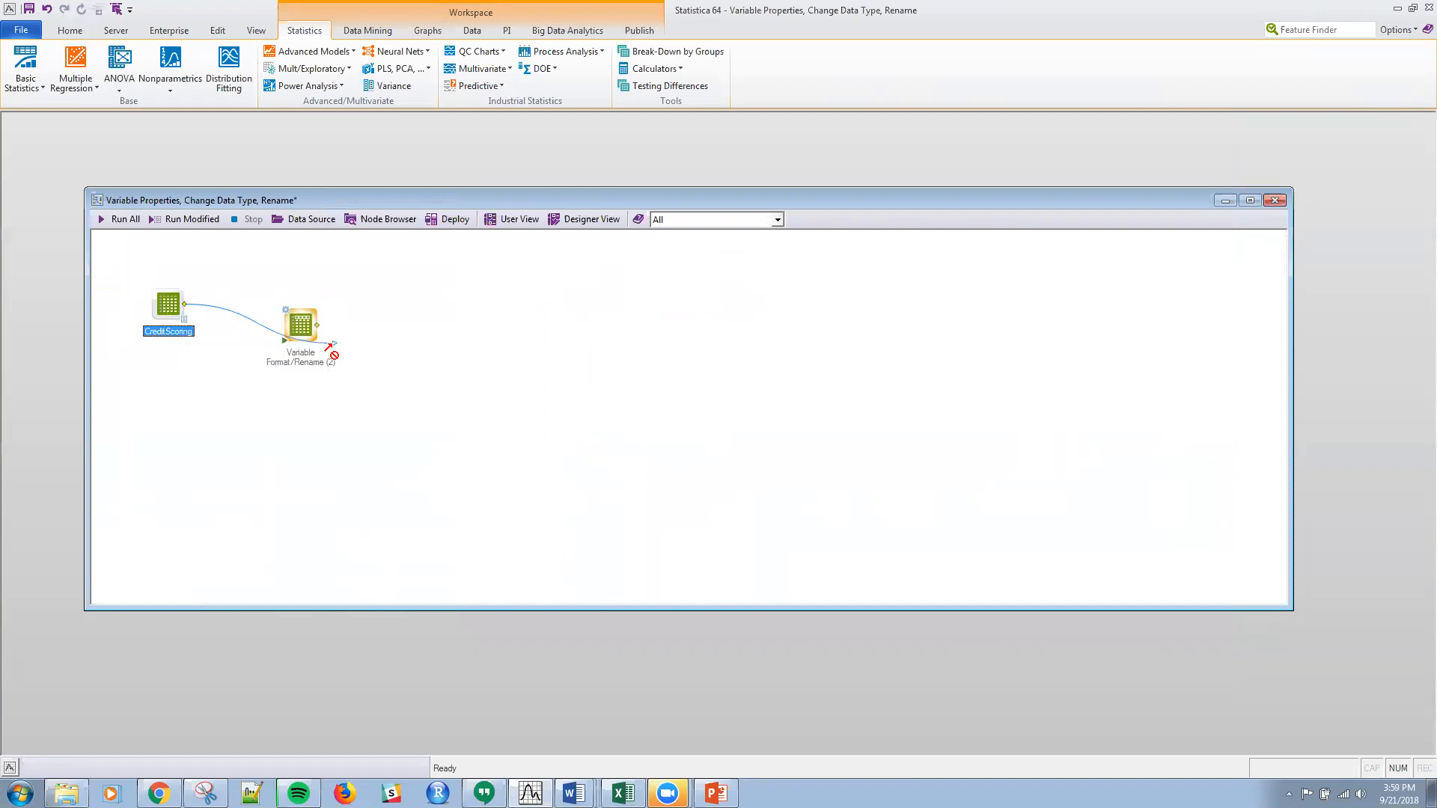
Step: Shrink the workspace window around its nodes, and open the CreditScoring data in a narrower, taller window beside it
left_click_drag(338, 199, 258, 143)
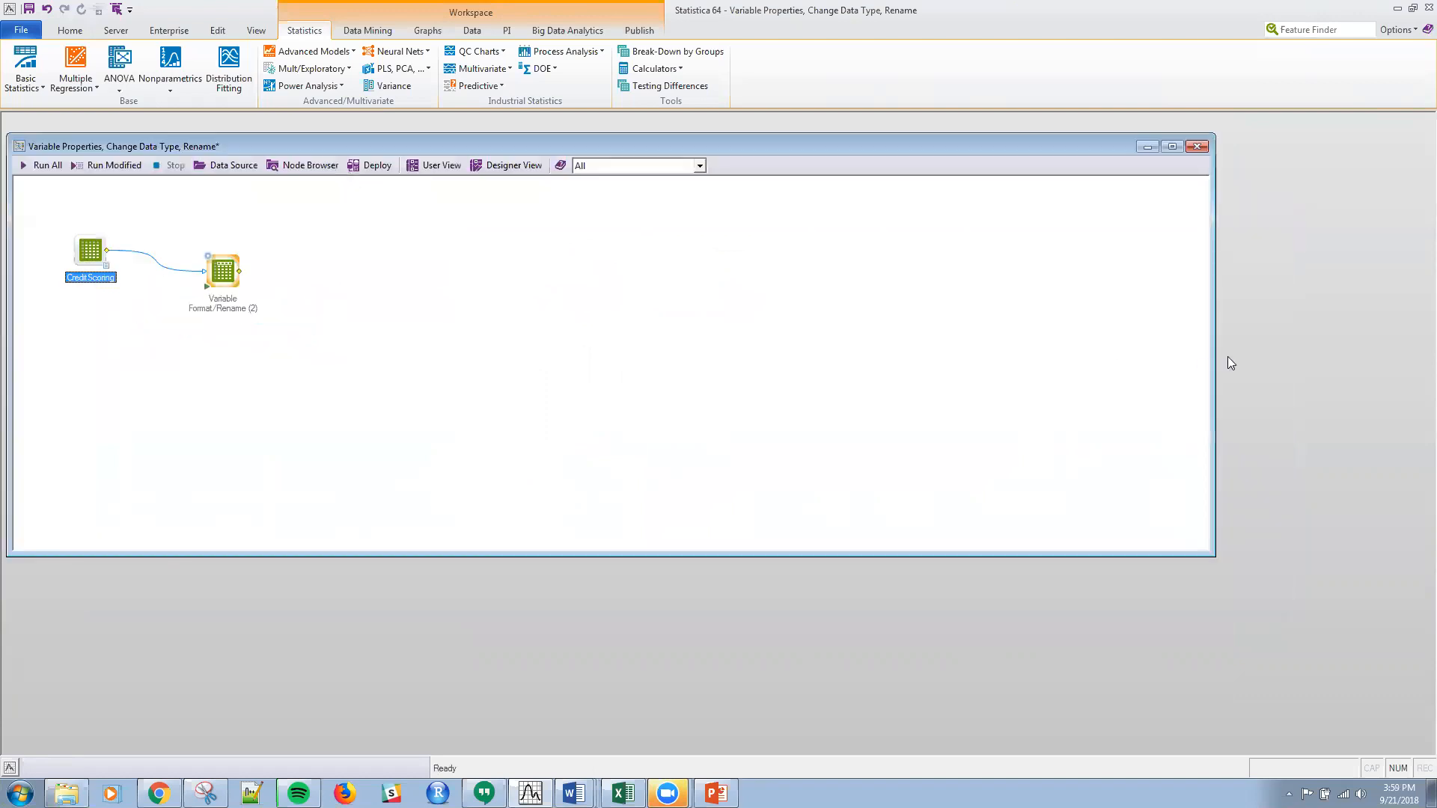
left_click_drag(1213, 363, 413, 413)
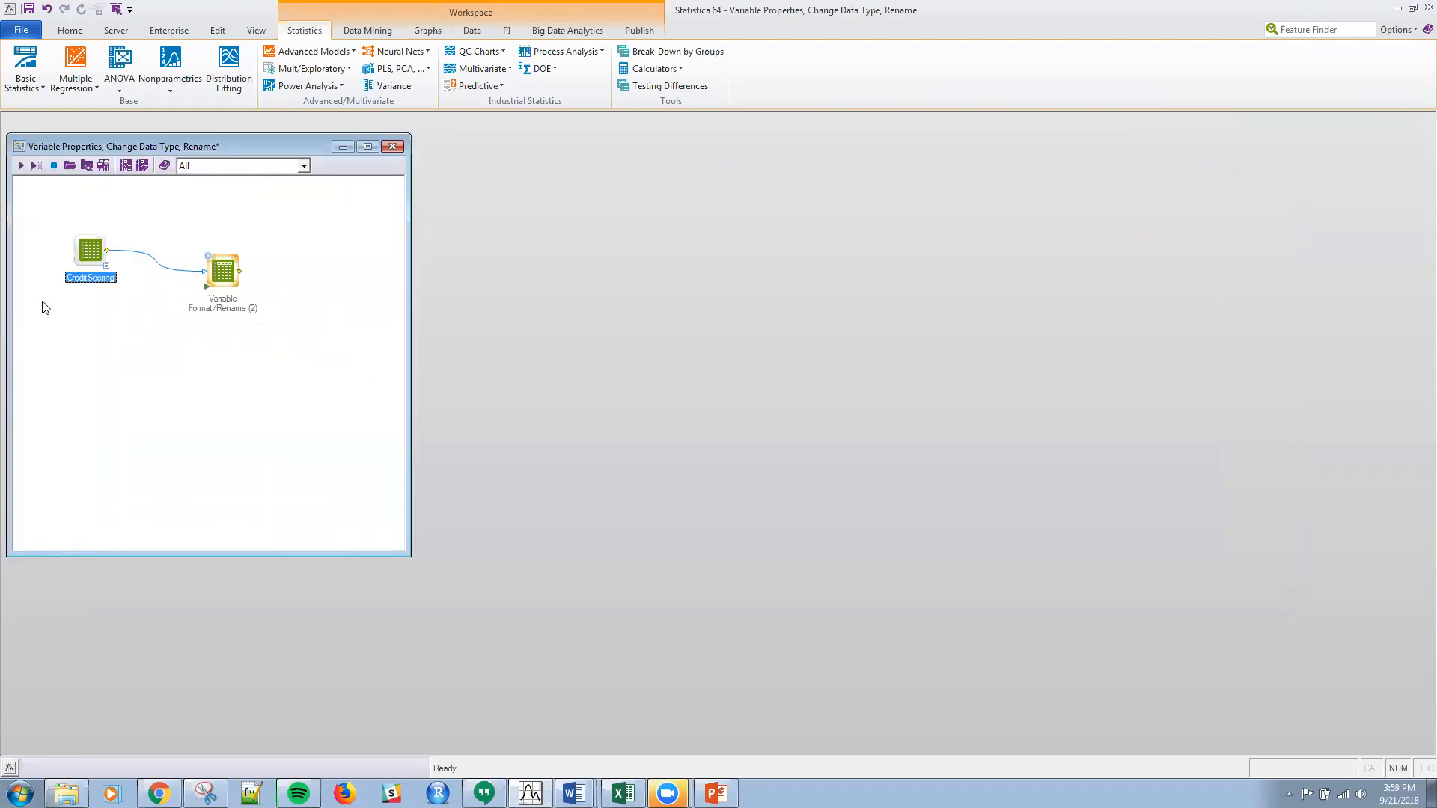
double_click(104, 269)
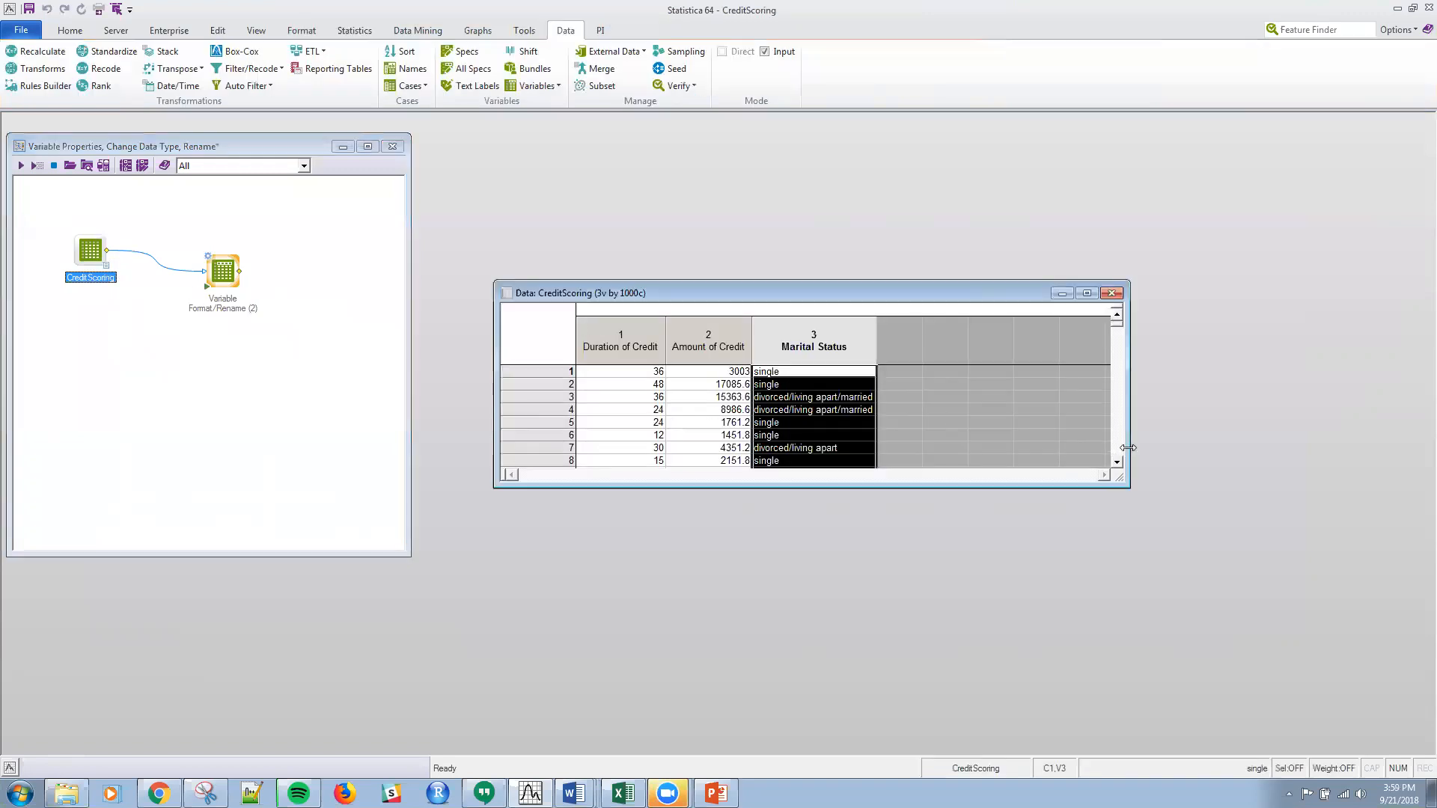
left_click_drag(1127, 448, 936, 448)
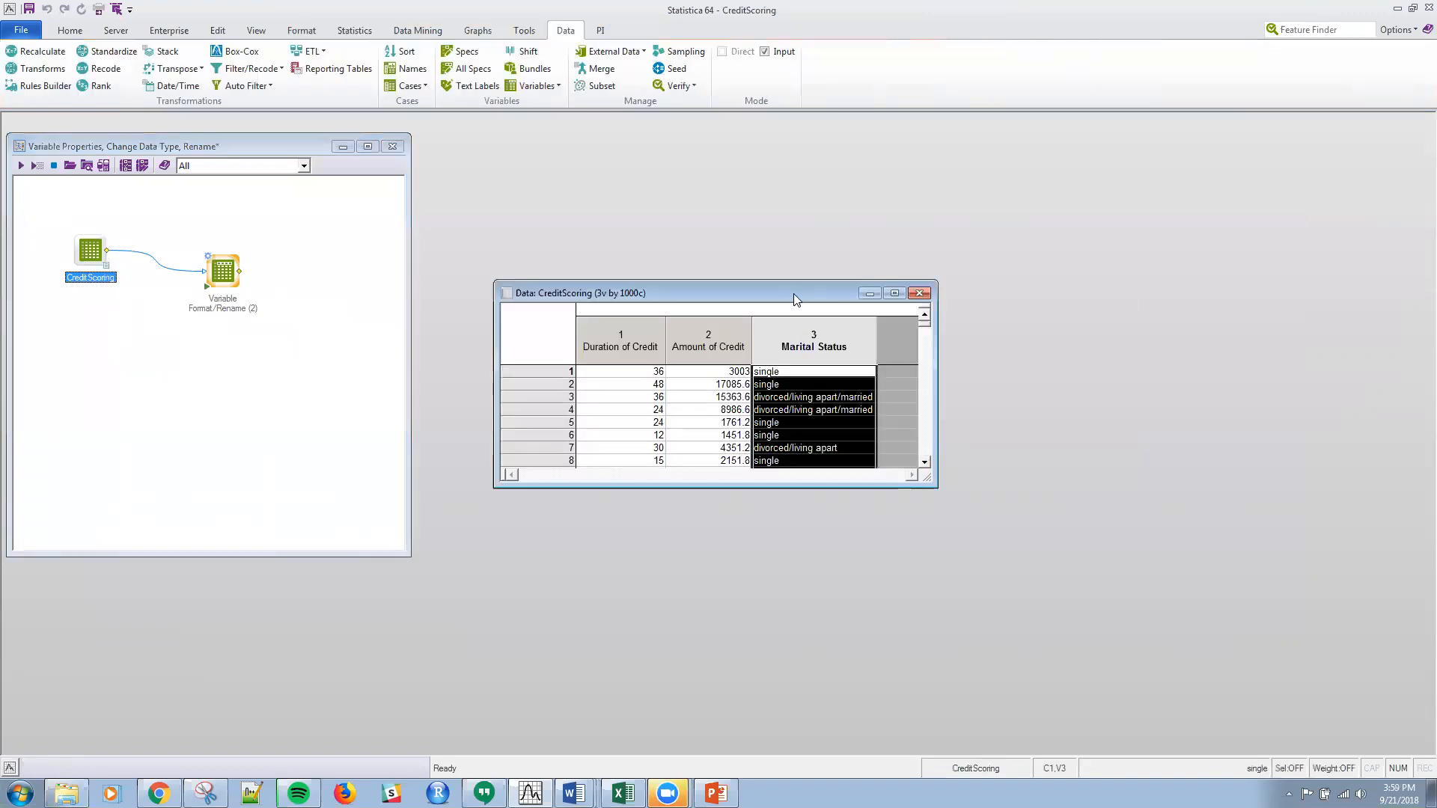
left_click_drag(796, 299, 737, 239)
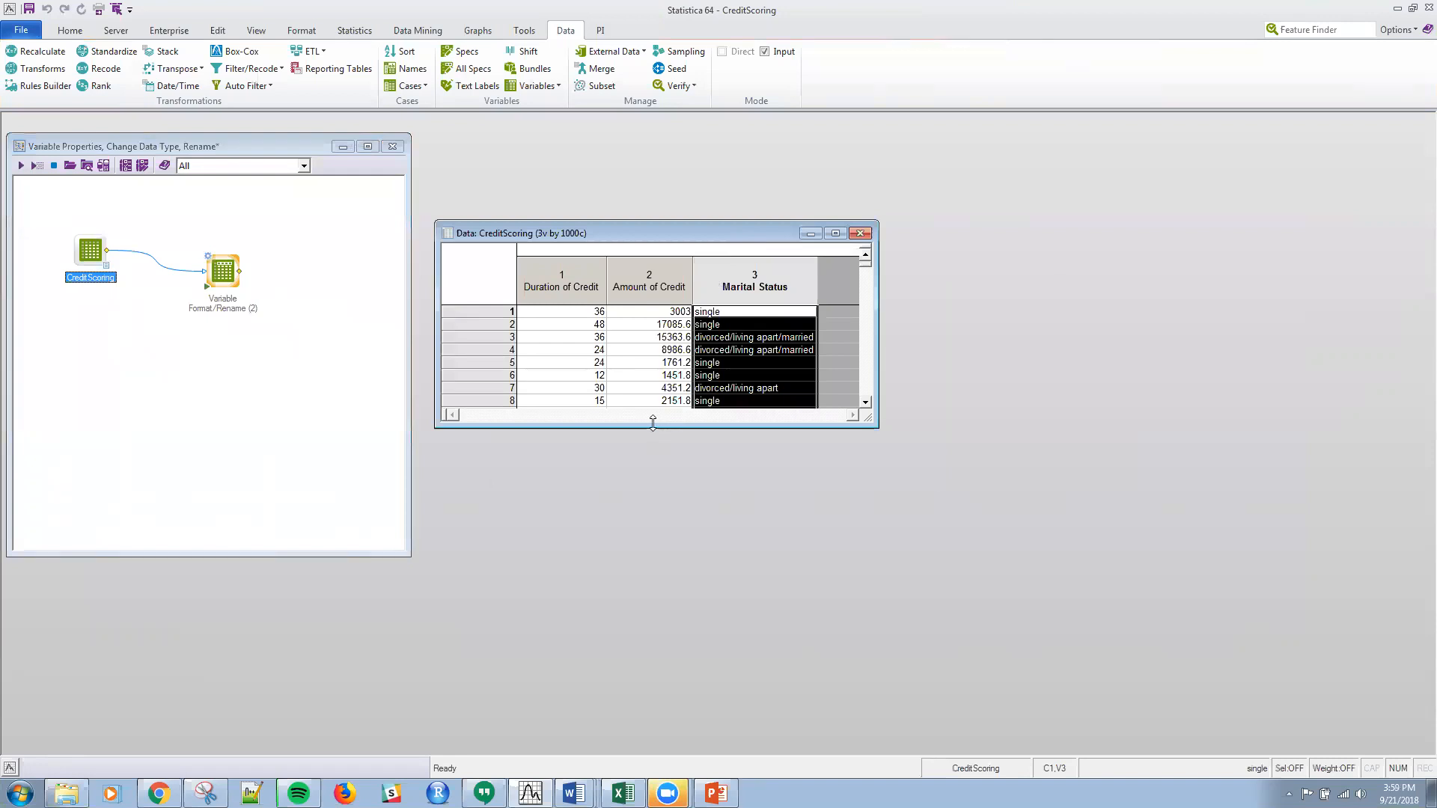
left_click_drag(653, 423, 652, 622)
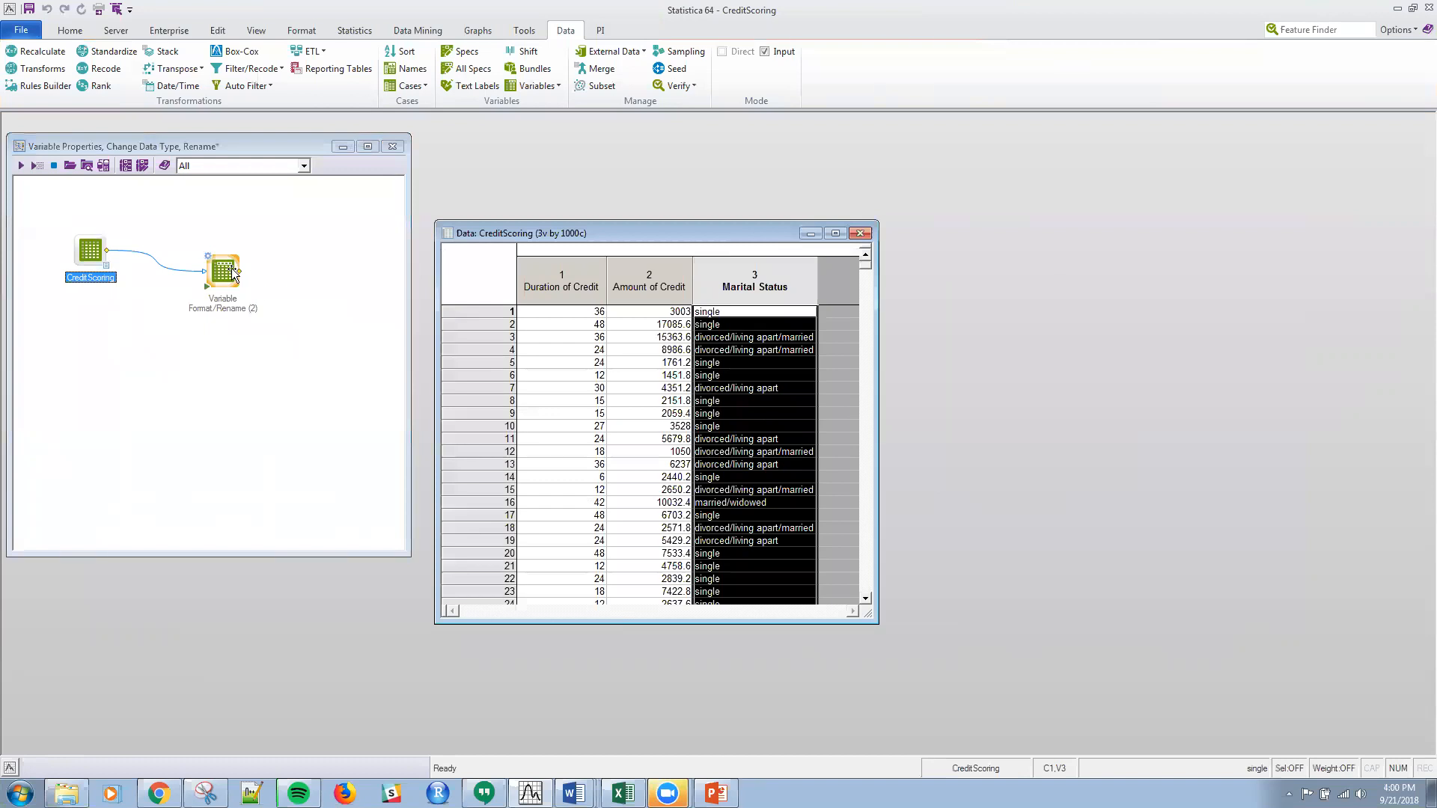
Step: In the Variable Format/Rename node's specifications for all variables, set the type of Duration of Credit to Double
left_click(227, 262)
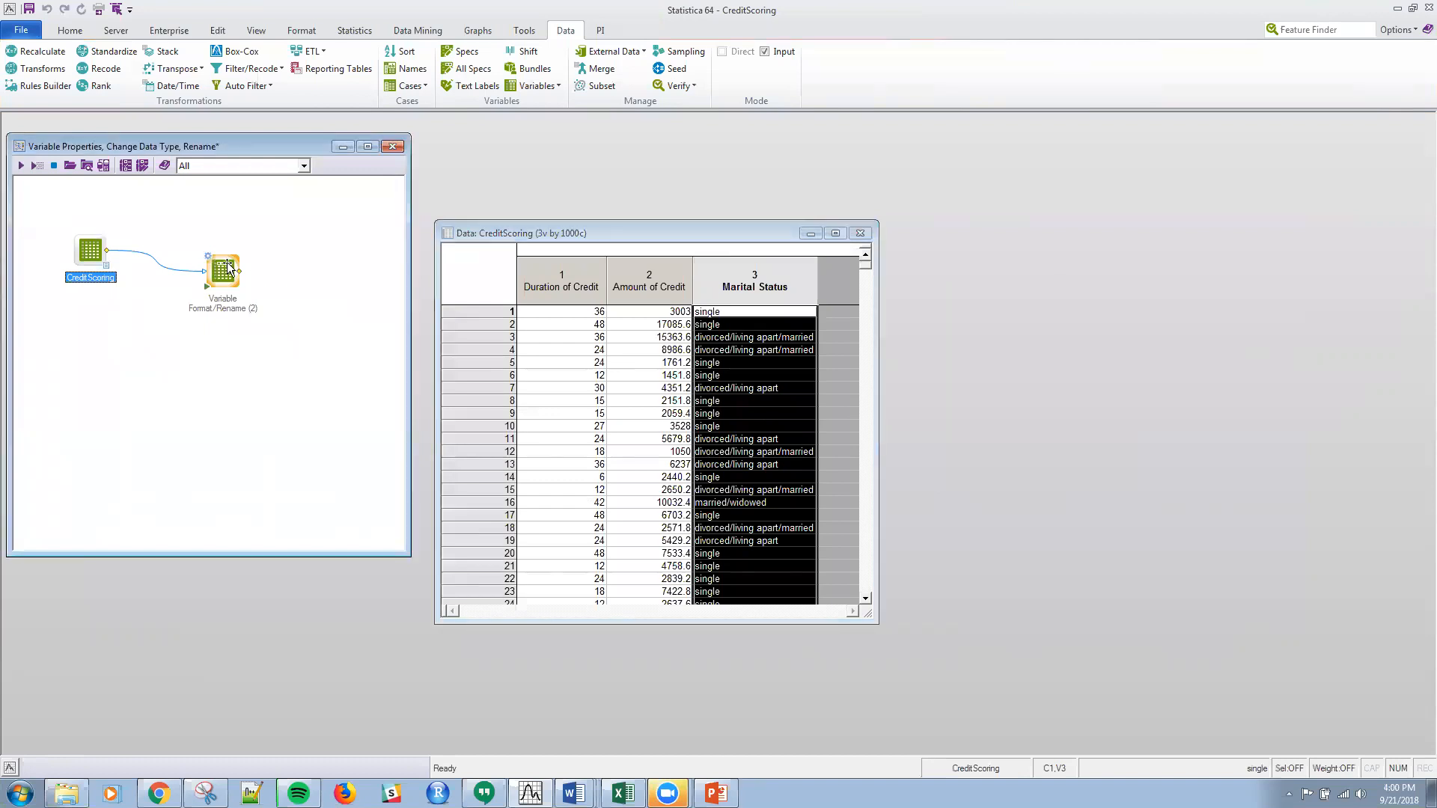
double_click(226, 262)
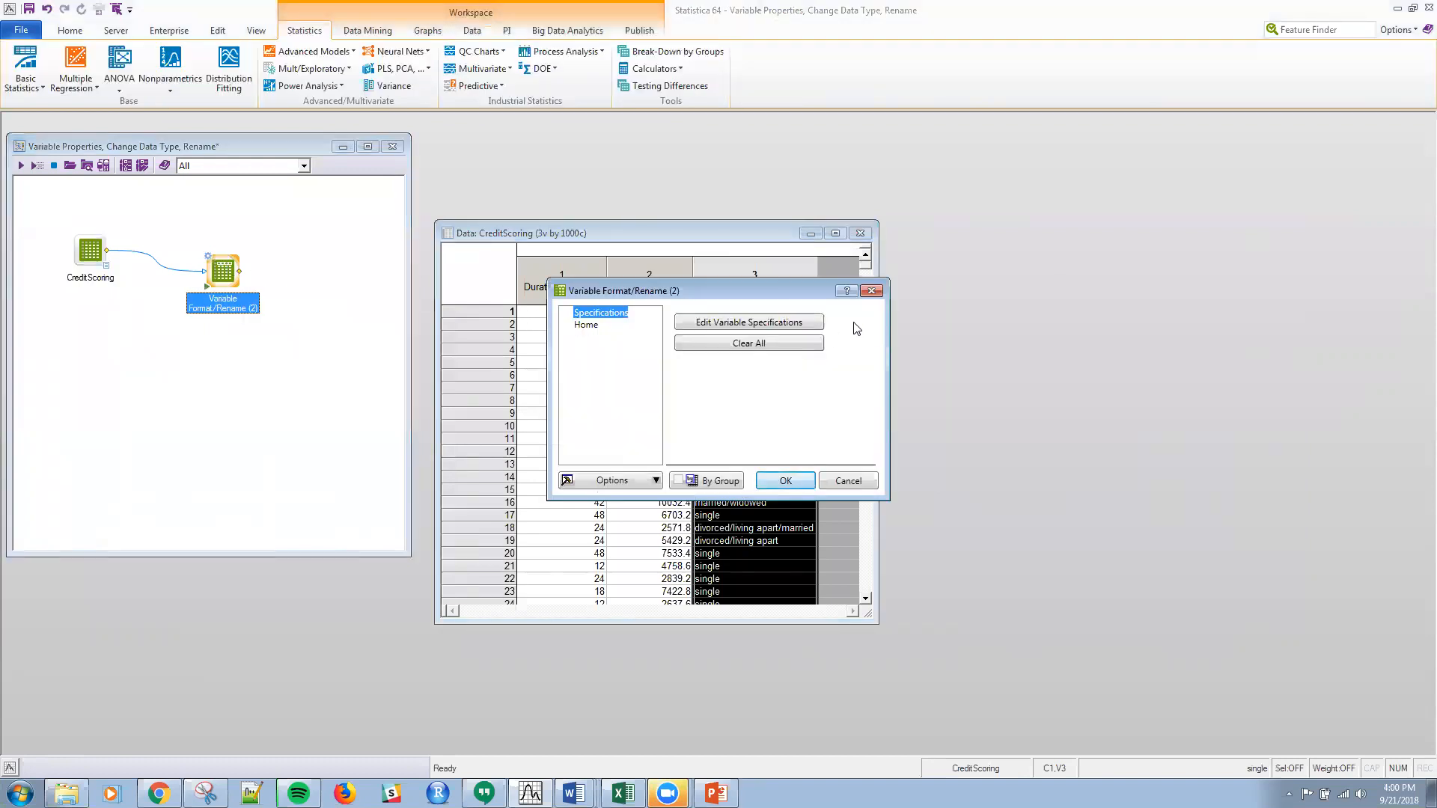
left_click(724, 321)
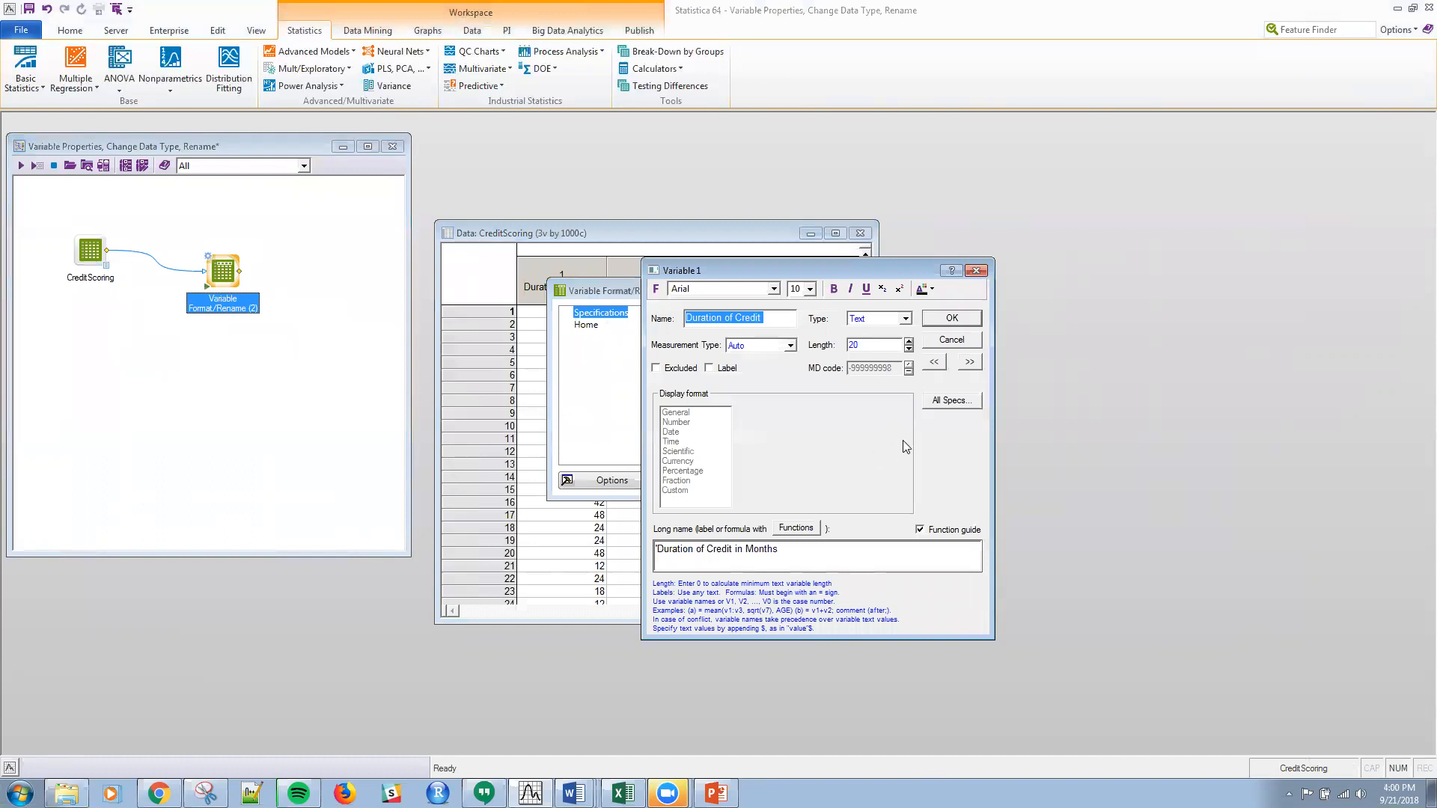
left_click(953, 401)
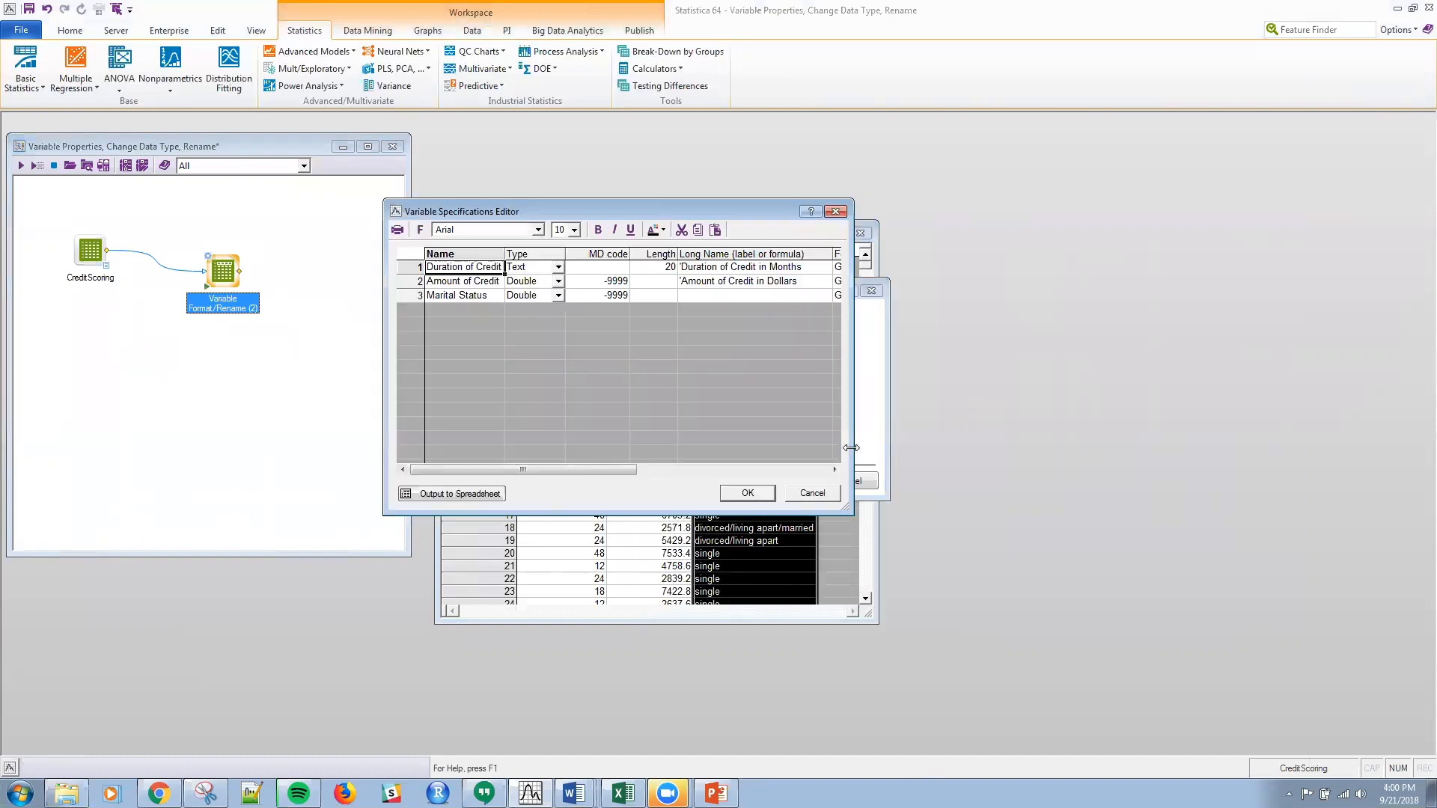
left_click_drag(851, 447, 1280, 419)
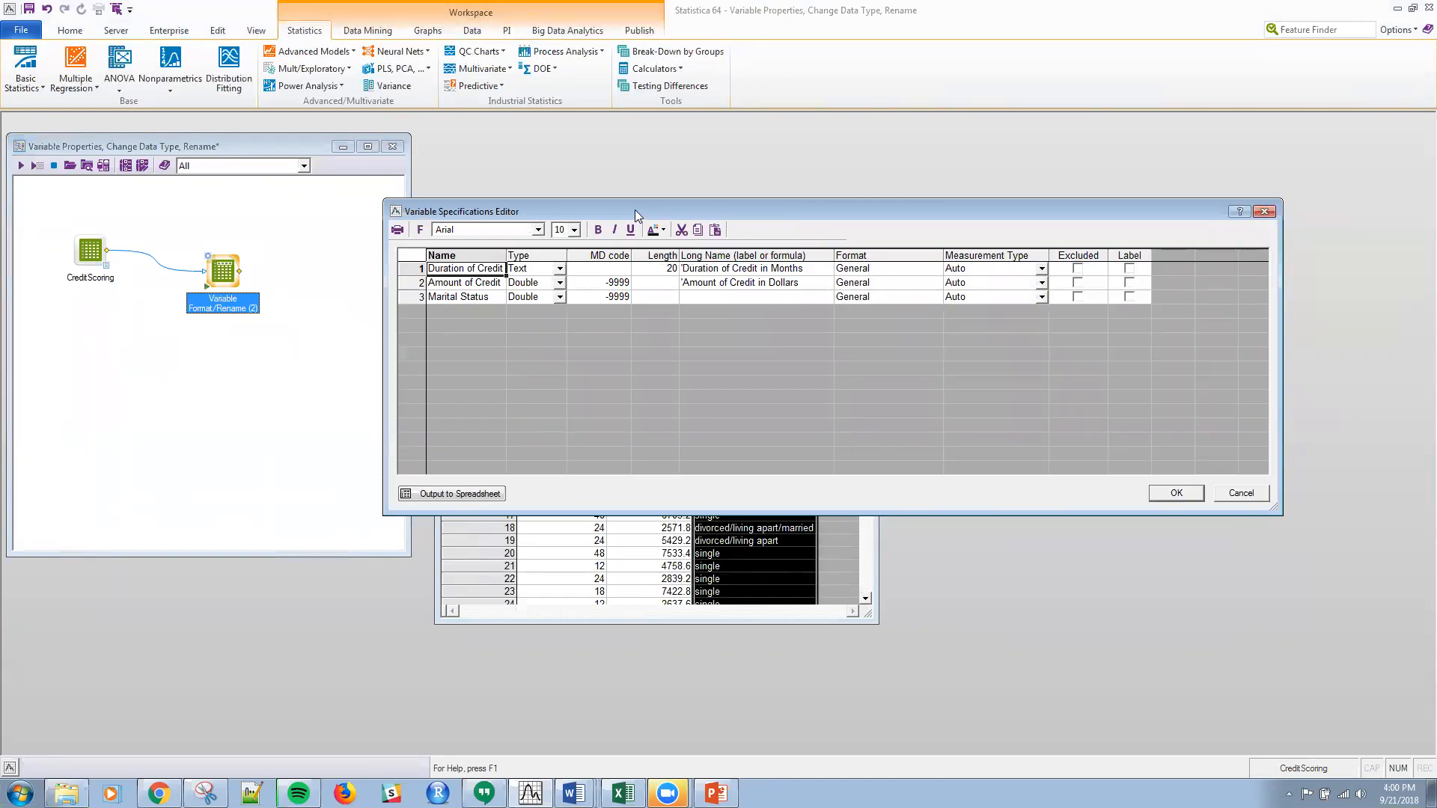
left_click_drag(634, 209, 675, 383)
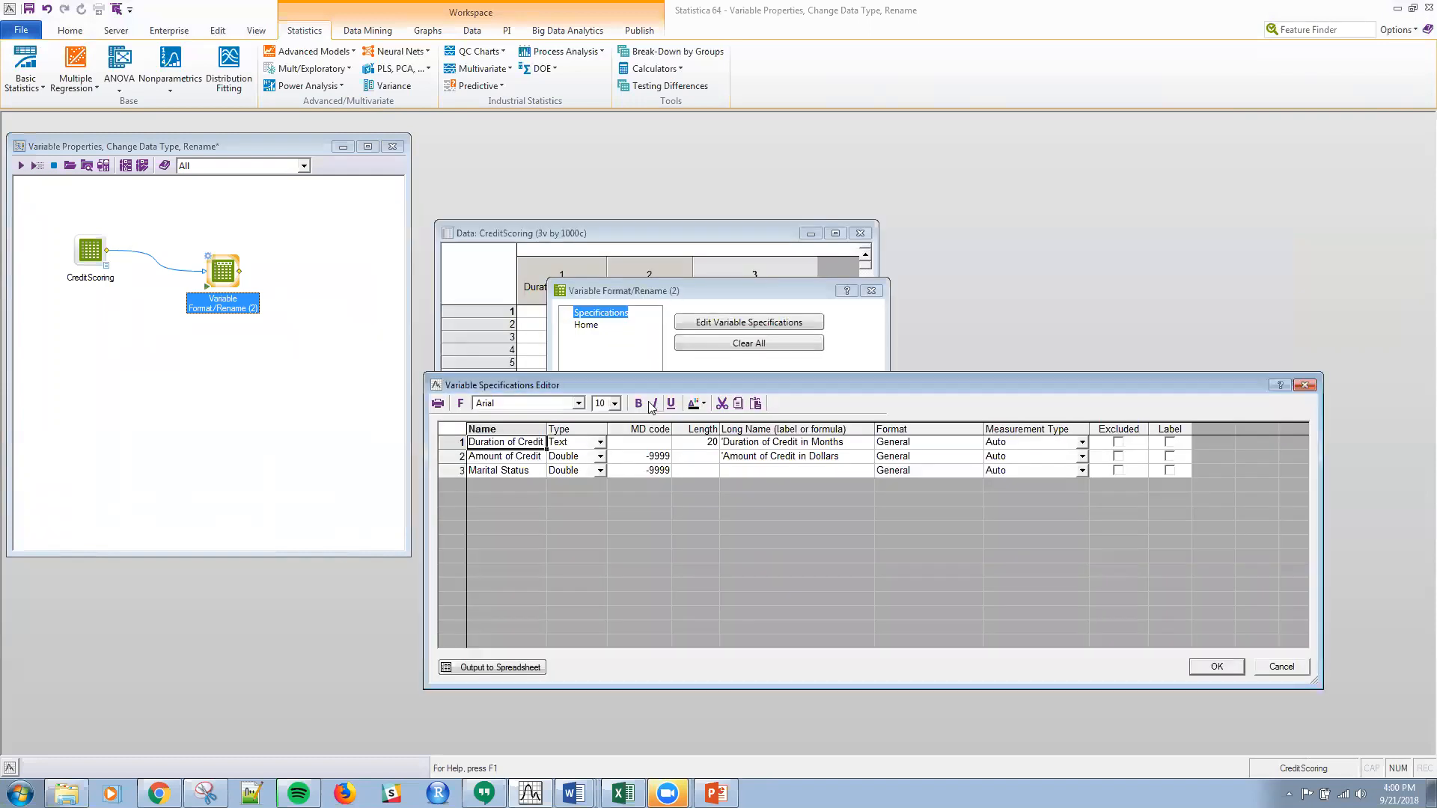
left_click(603, 443)
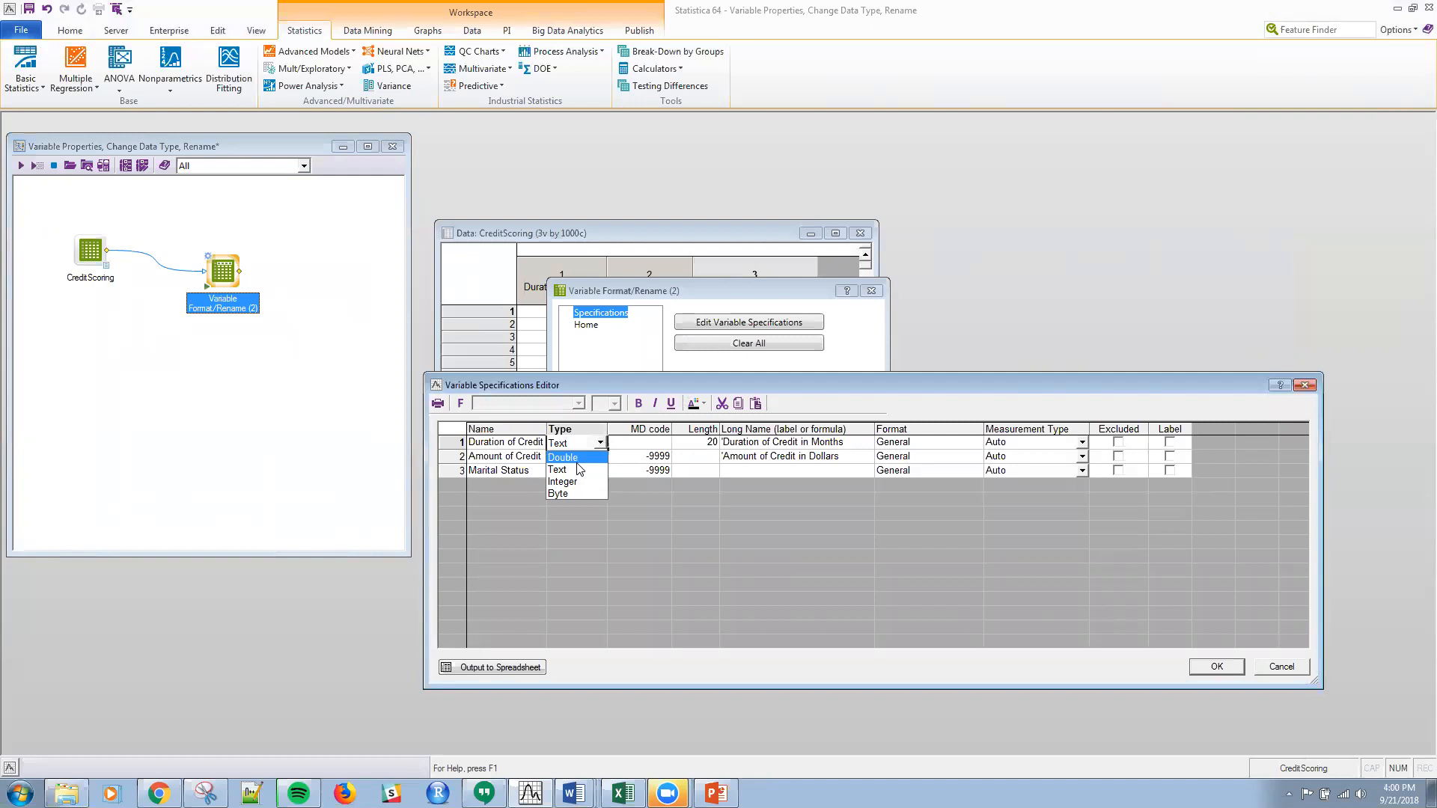
left_click(576, 458)
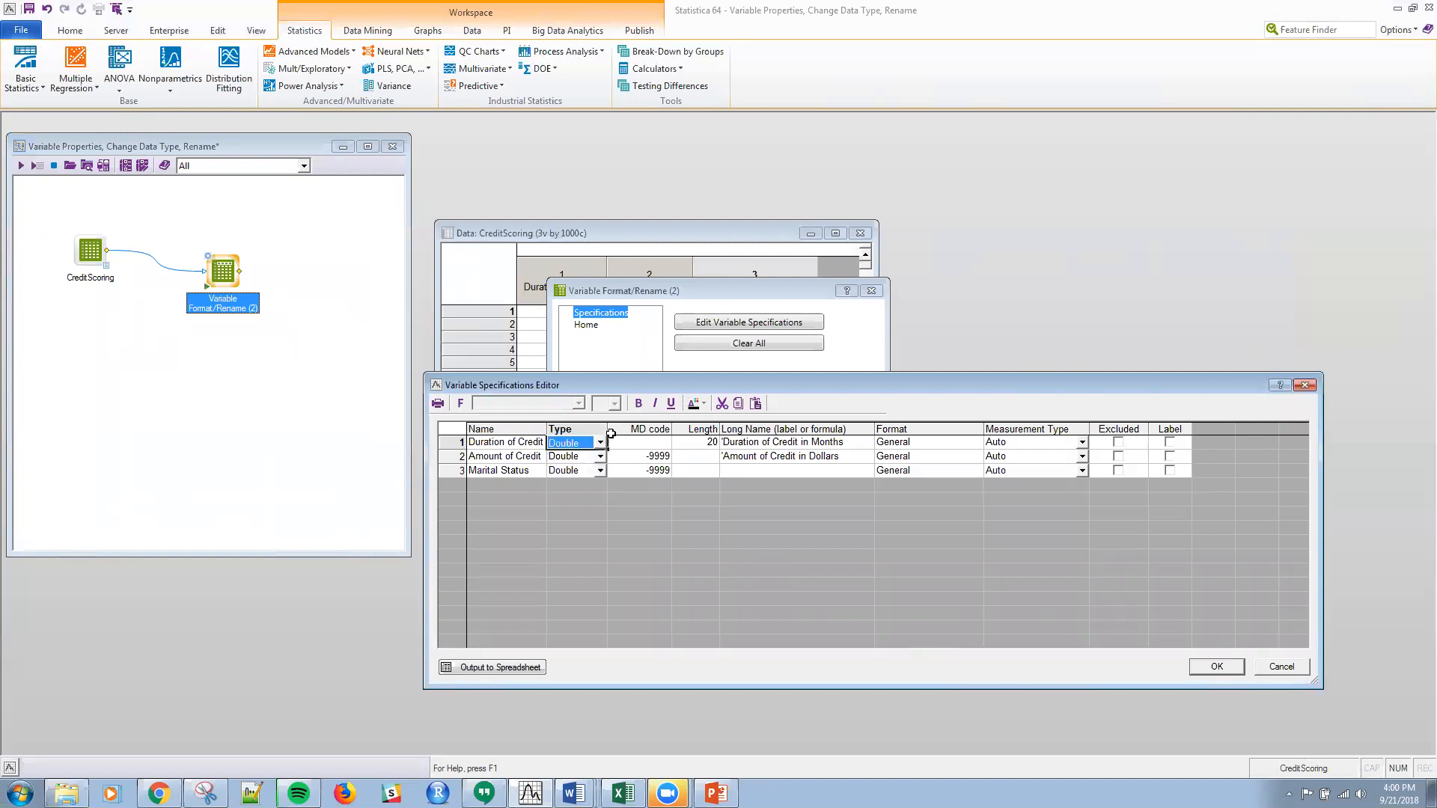
left_click(954, 73)
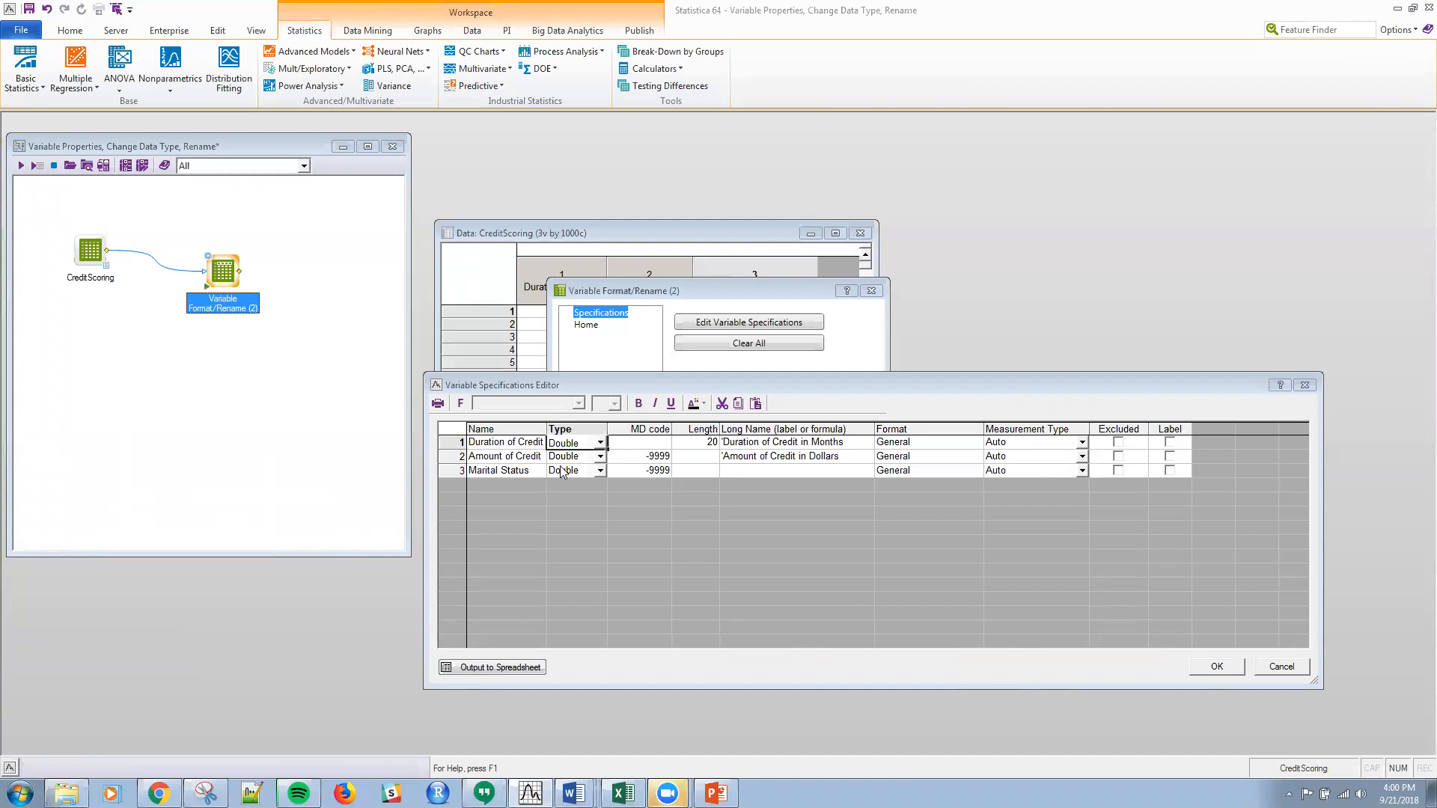
Step: Rename the variable Amount of Credit as "Amt of CR (NEW)"
left_click(531, 458)
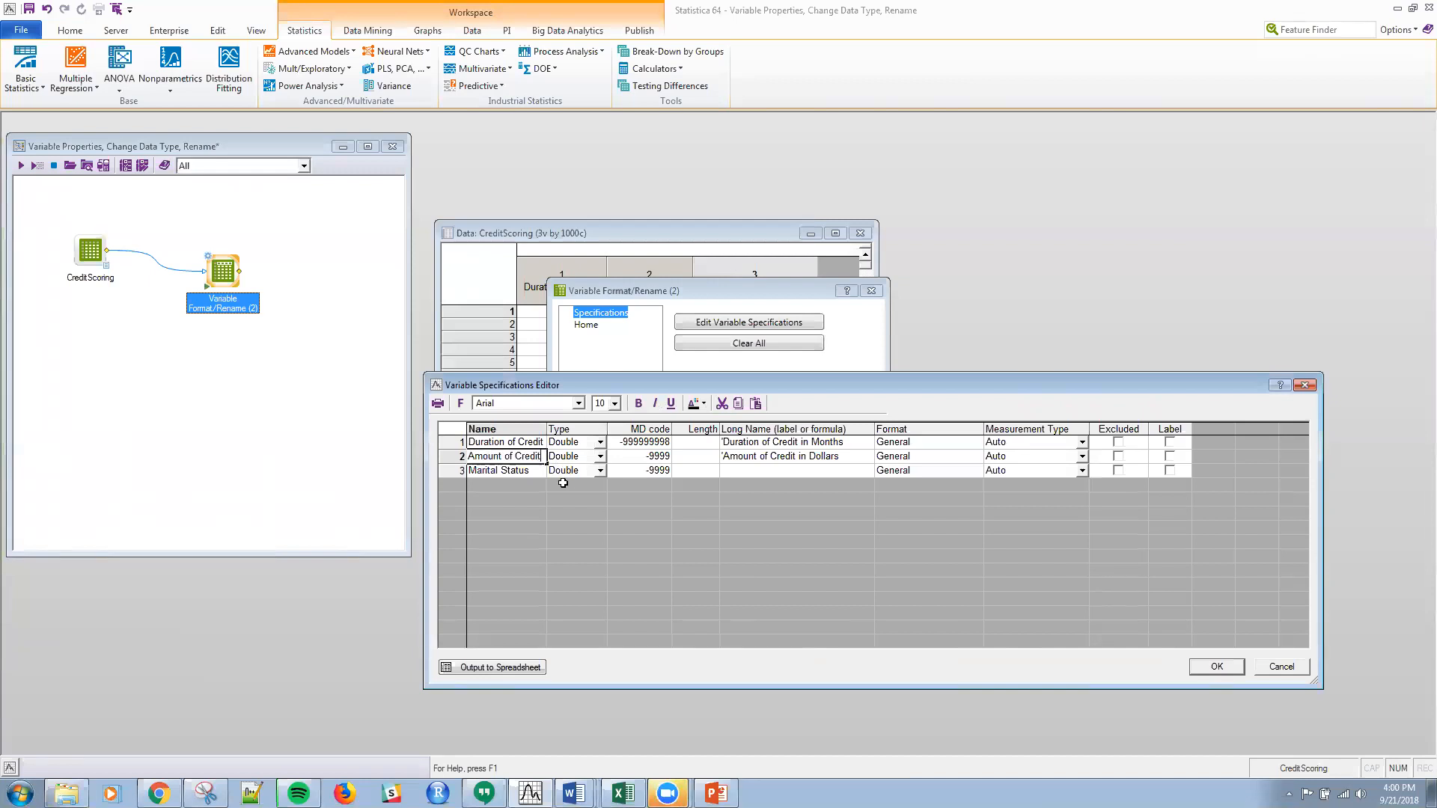
key("BackSpace")
key("BackSpace")
key("BackSpace")
key("BackSpace")
key("BackSpace")
key("BackSpace")
key("BackSpace")
key("BackSpace")
key("BackSpace")
key("BackSpace")
key("BackSpace")
key("BackSpace")
key("BackSpace")
key("BackSpace")
key("BackSpace")
type("A")
key("BackSpace")
type("NEW")
left_click(561, 538)
Step: Set the measurement type of Marital Status to Categorical and accept the variable specifications
left_click(1081, 471)
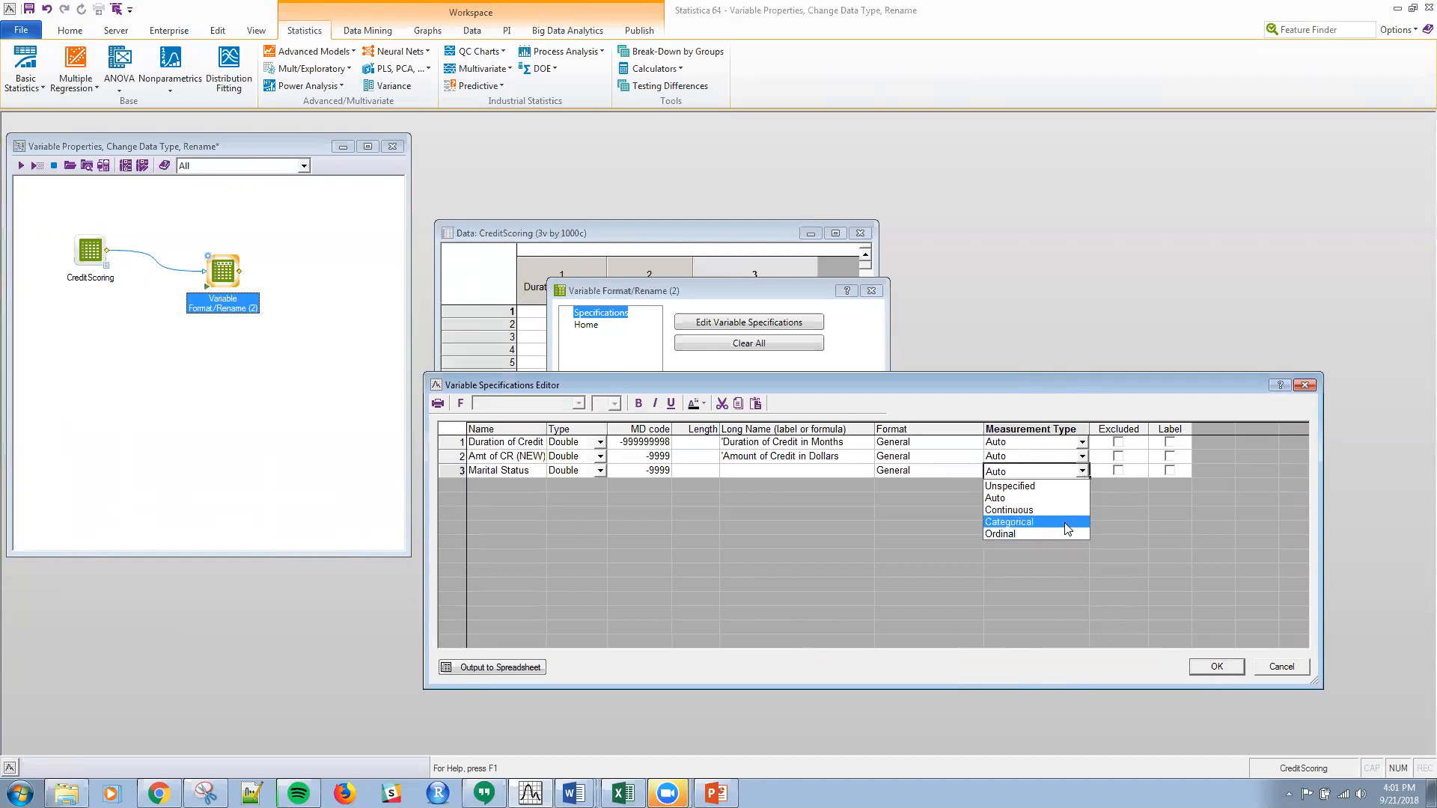
left_click(1068, 522)
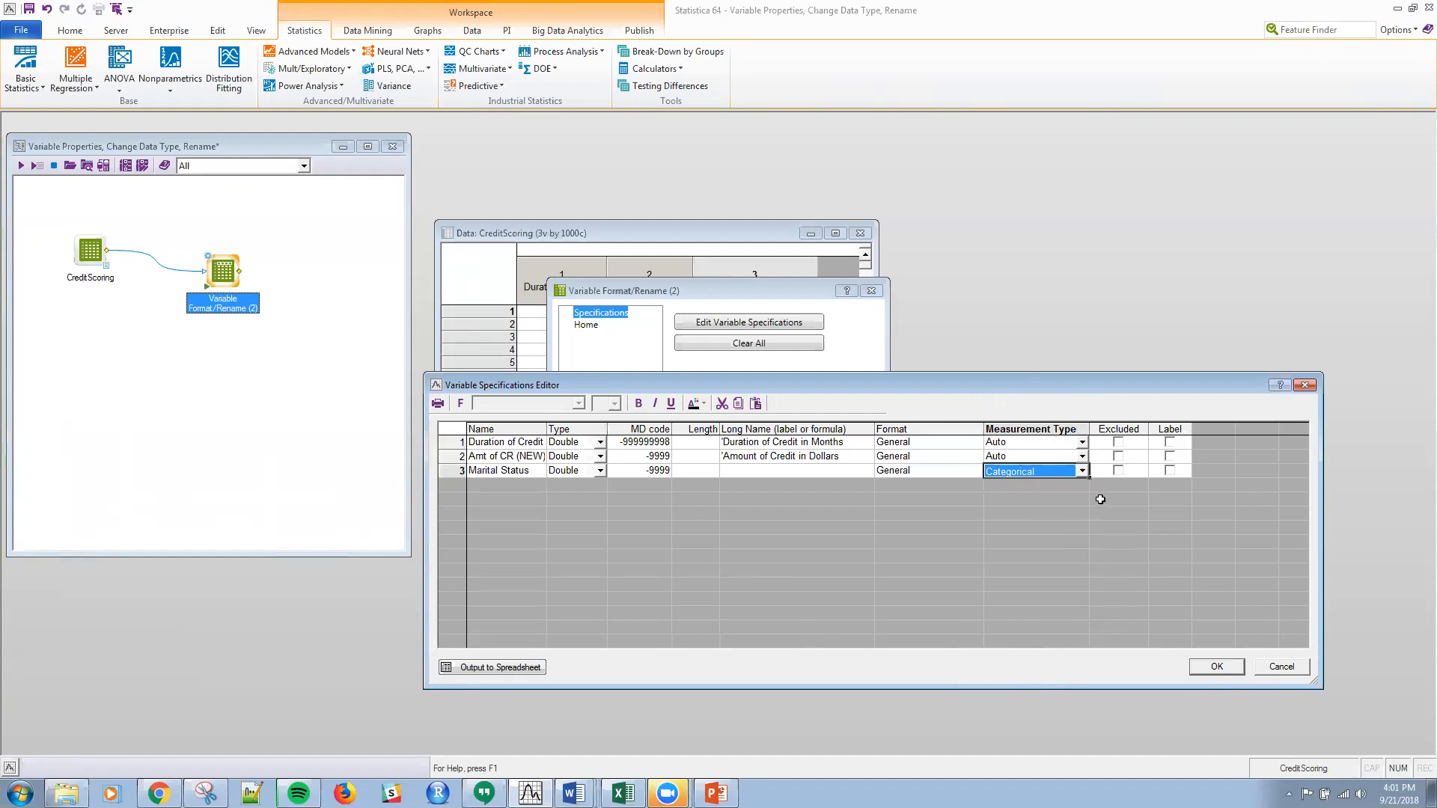
left_click(1213, 668)
Step: Try the Number display format for Duration of Credit, return it to General, and reopen and dismiss its specifications
left_click(754, 323)
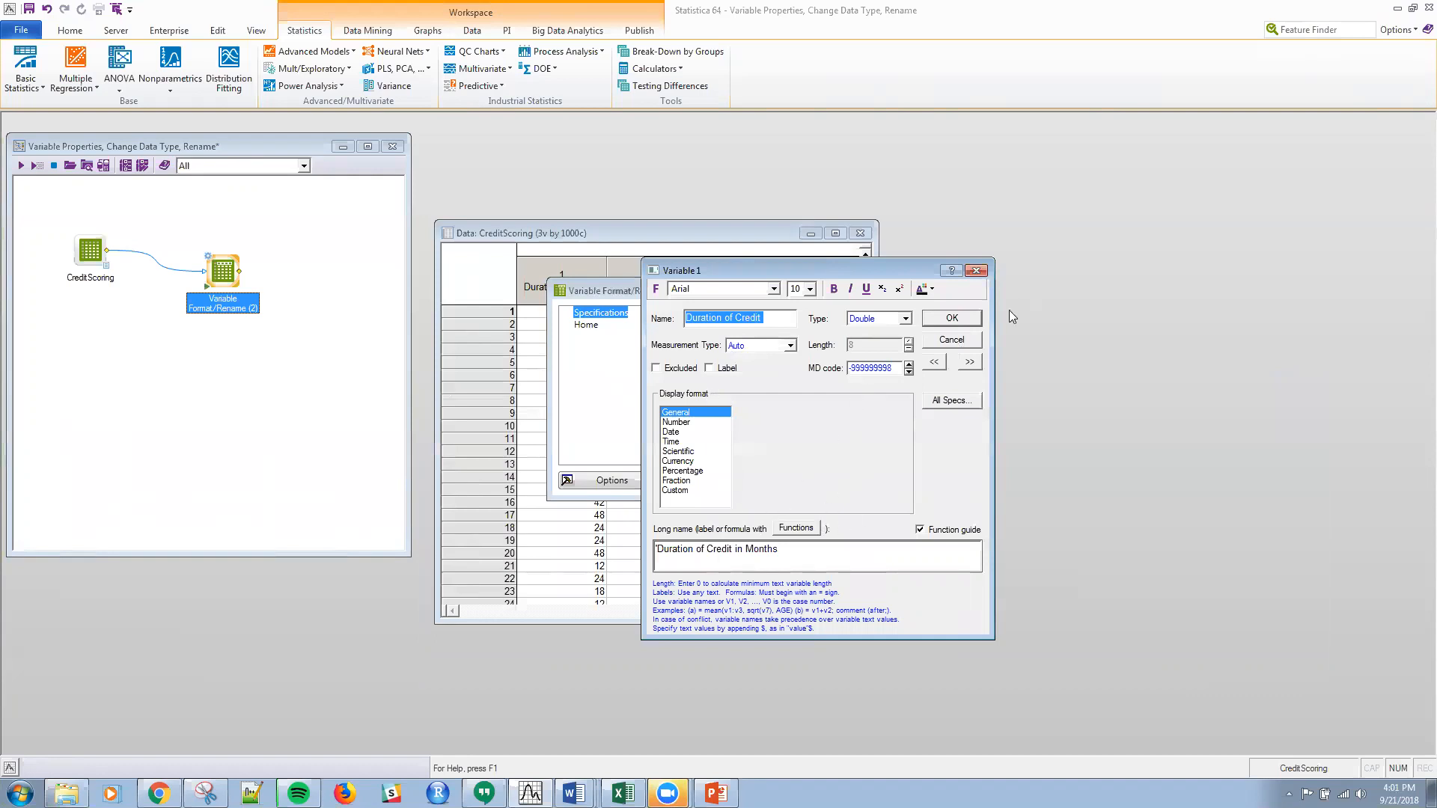
left_click(676, 423)
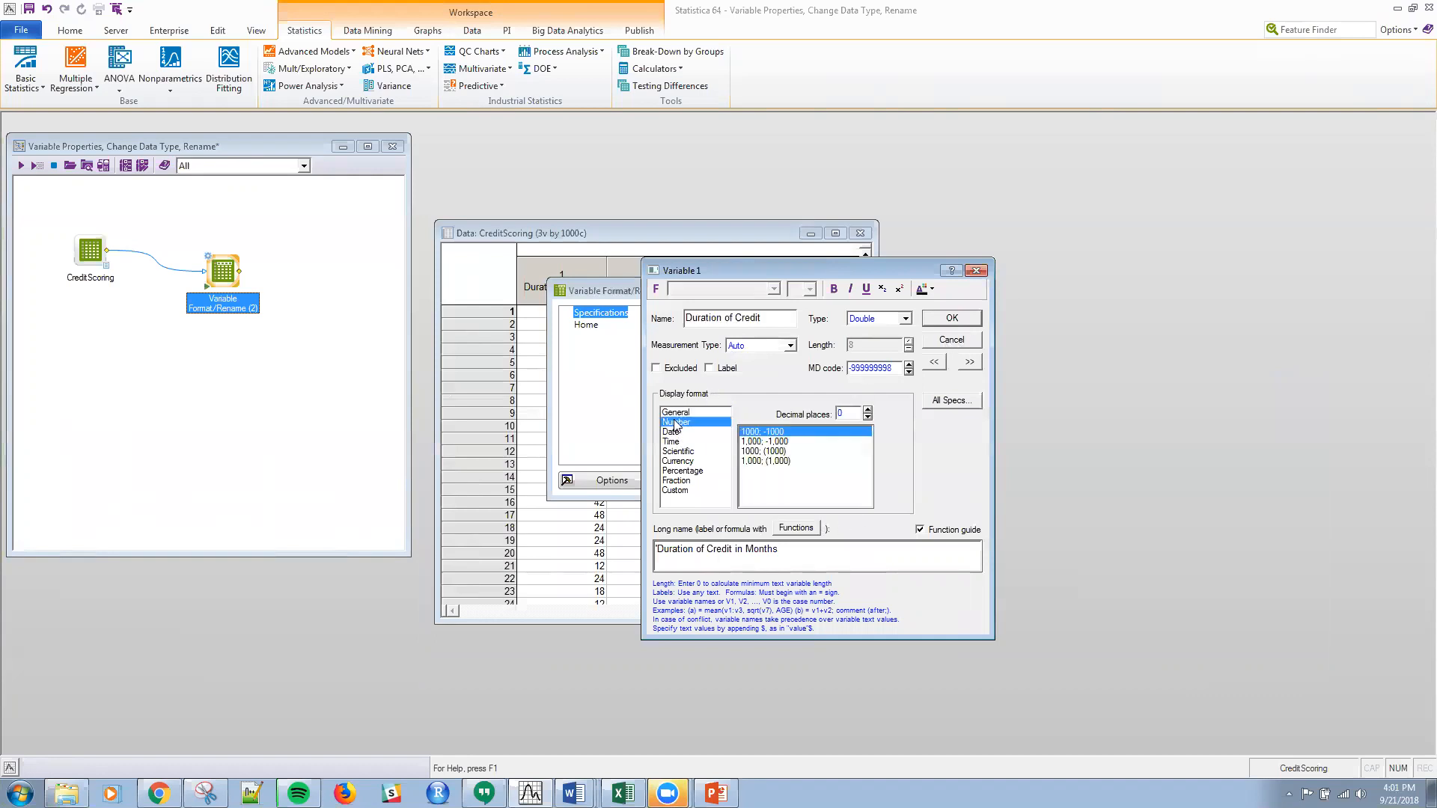
left_click(676, 413)
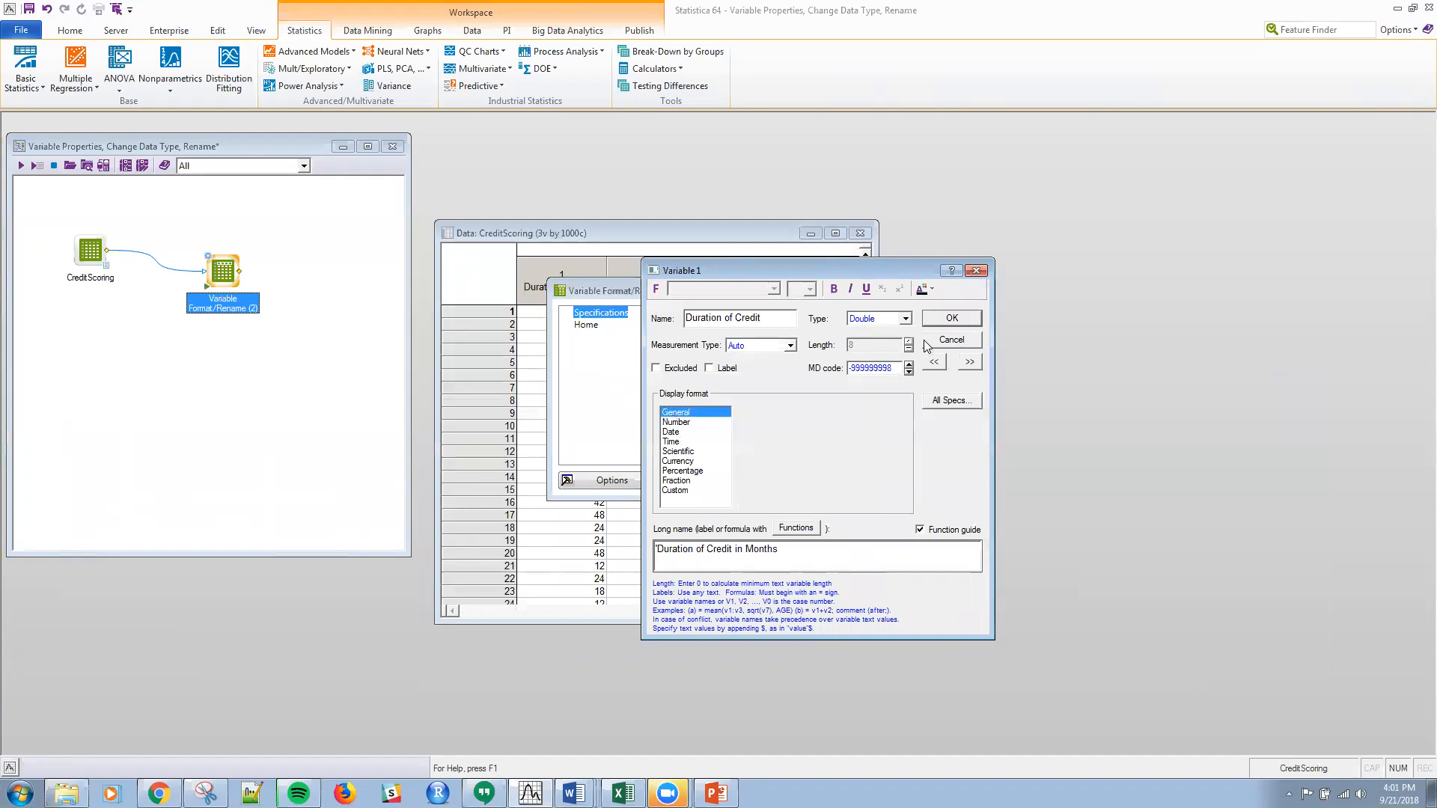
left_click(945, 318)
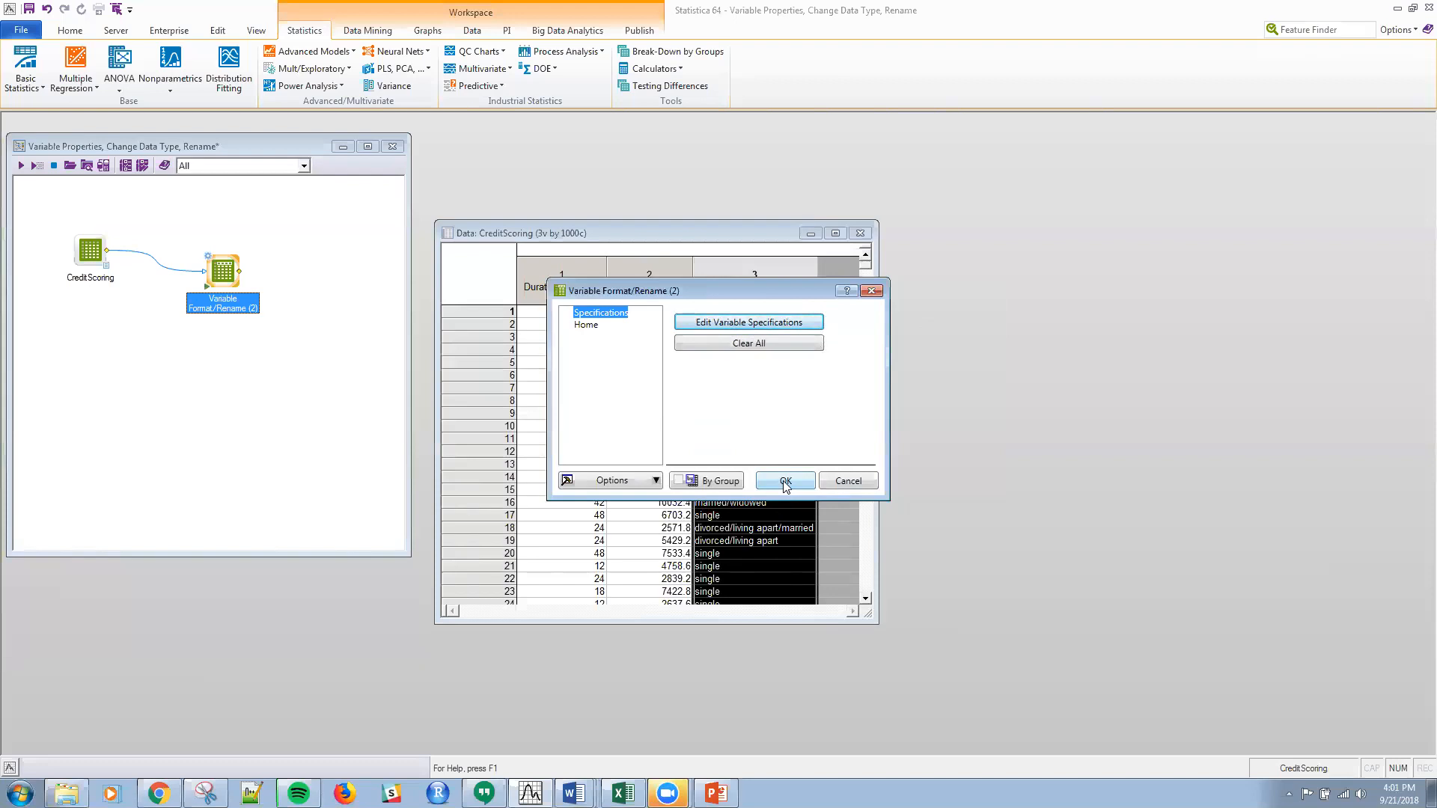
left_click(748, 323)
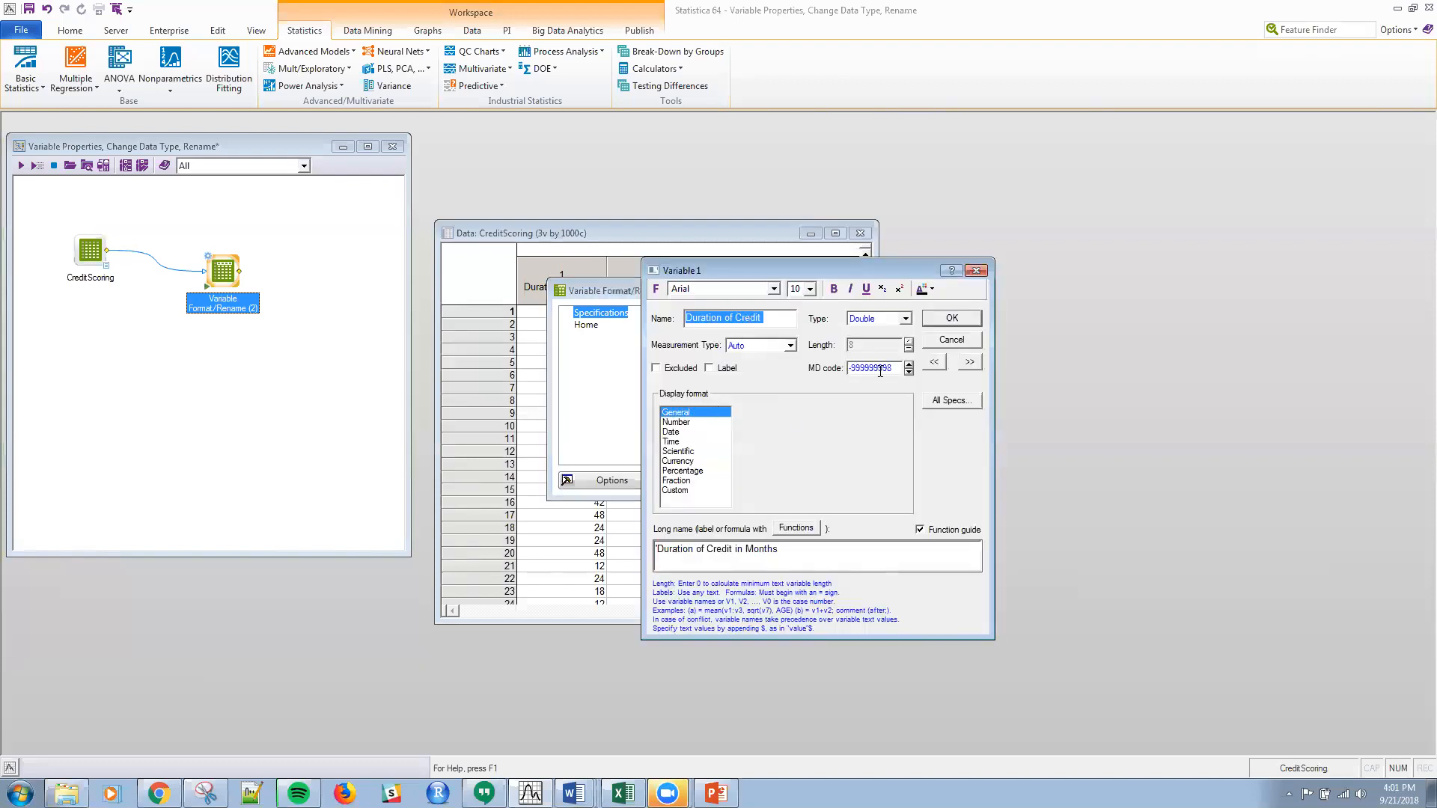
left_click(942, 342)
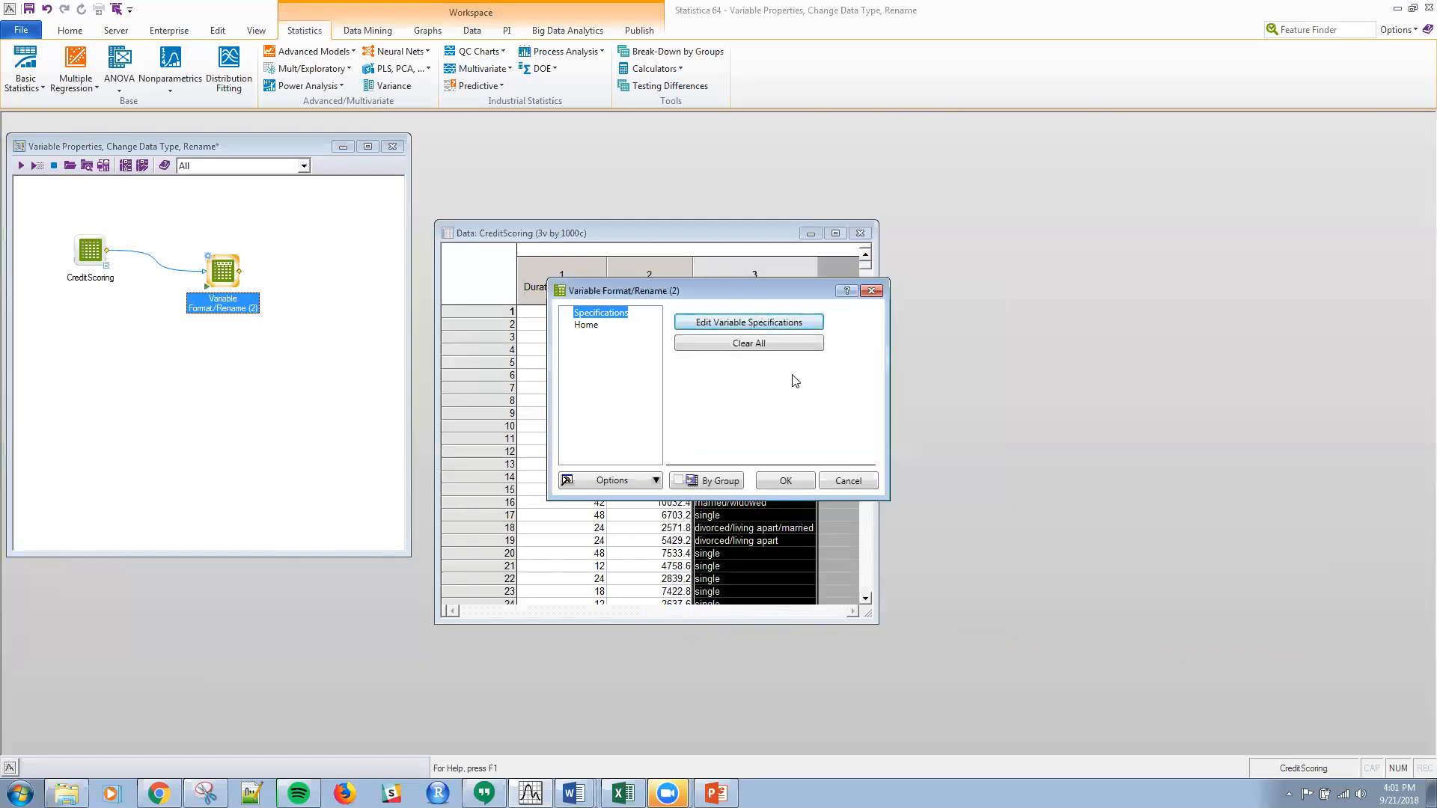
Step: Run the Variable Format/Rename node with the edited specifications and place its output spreadsheet beside the CreditScoring data
left_click(784, 482)
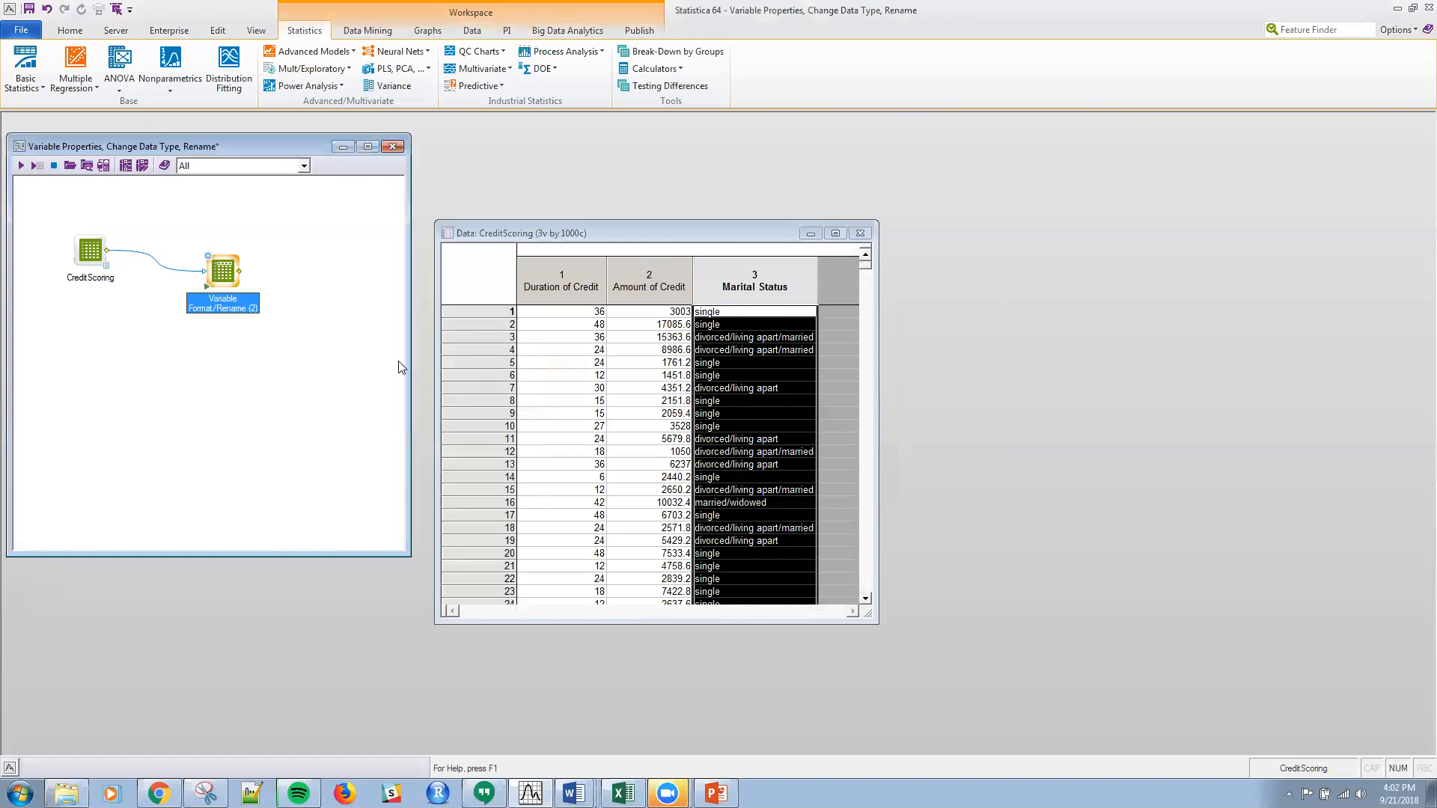
left_click(238, 290)
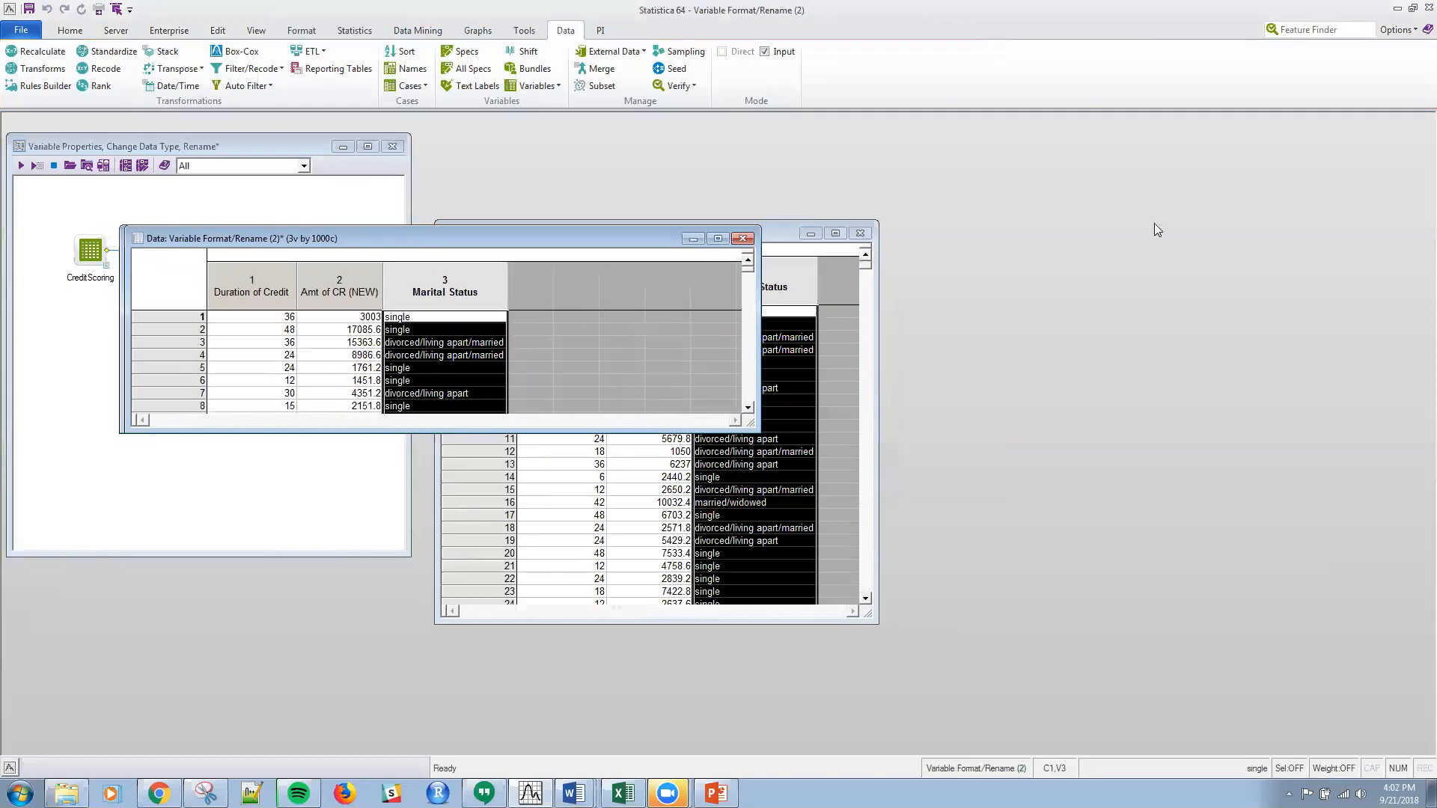
left_click_drag(1157, 229, 1161, 229)
left_click_drag(678, 229, 437, 229)
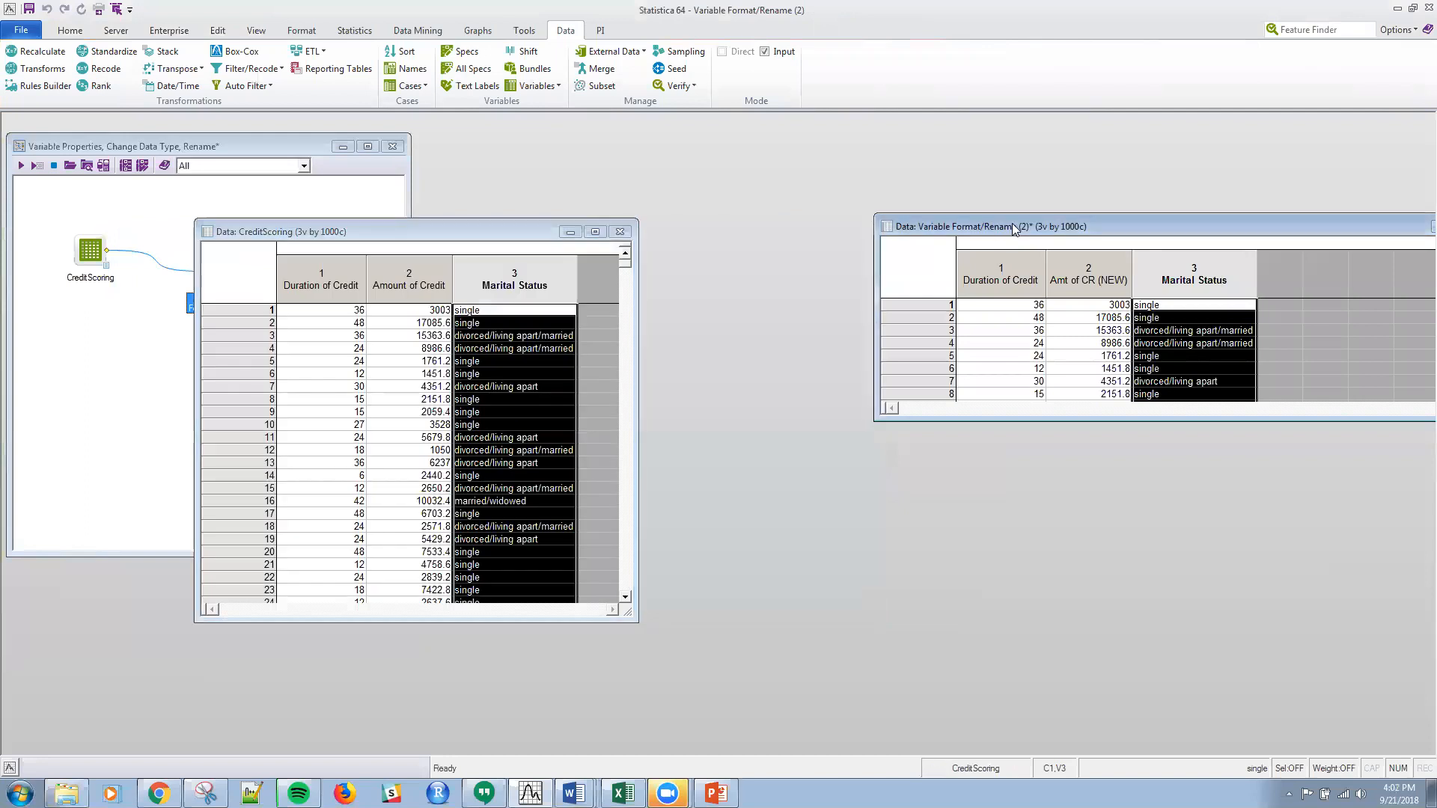
left_click_drag(1011, 223, 838, 270)
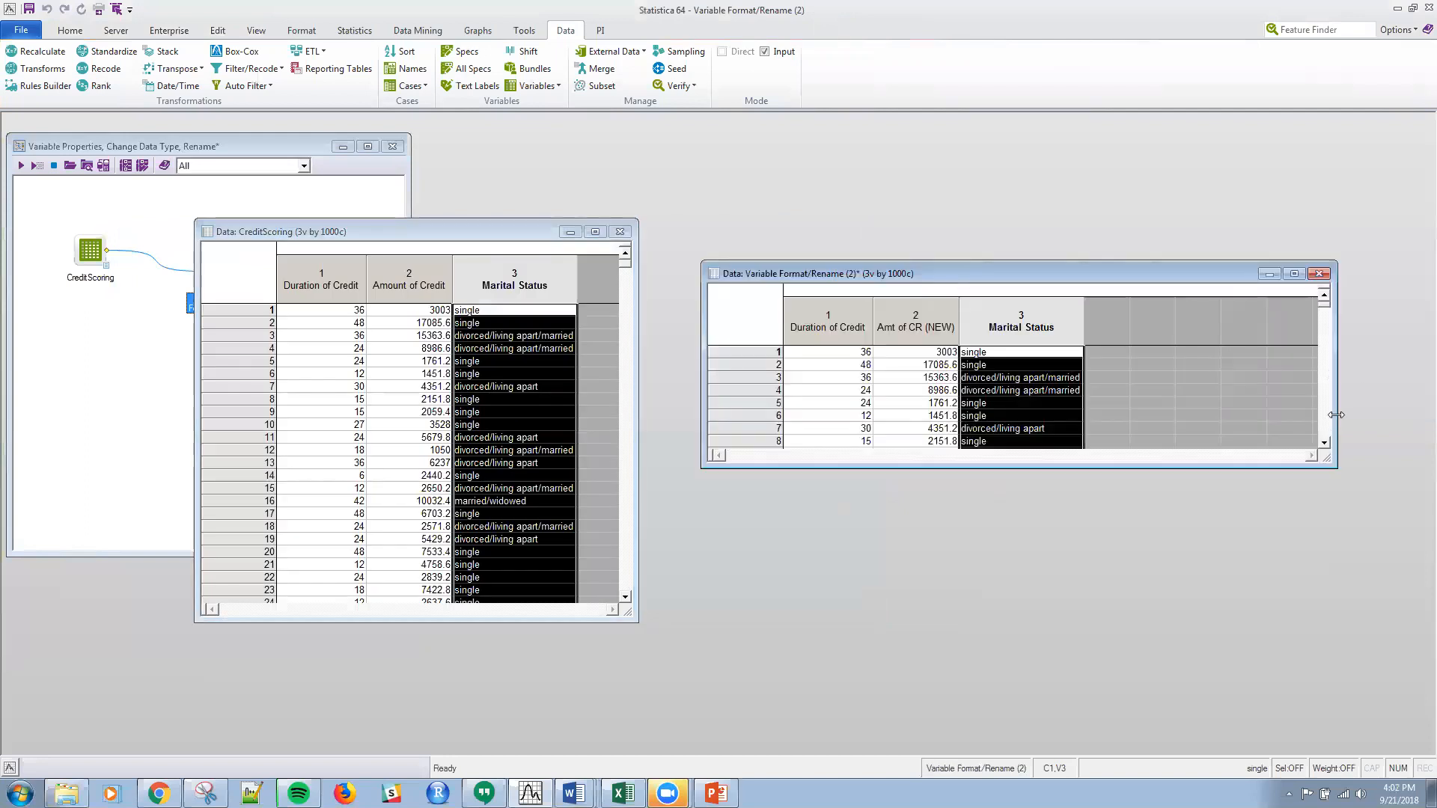
left_click_drag(1335, 414, 1202, 414)
Step: Check the specifications of Duration of Credit and Marital Status in the node's output spreadsheet
double_click(838, 320)
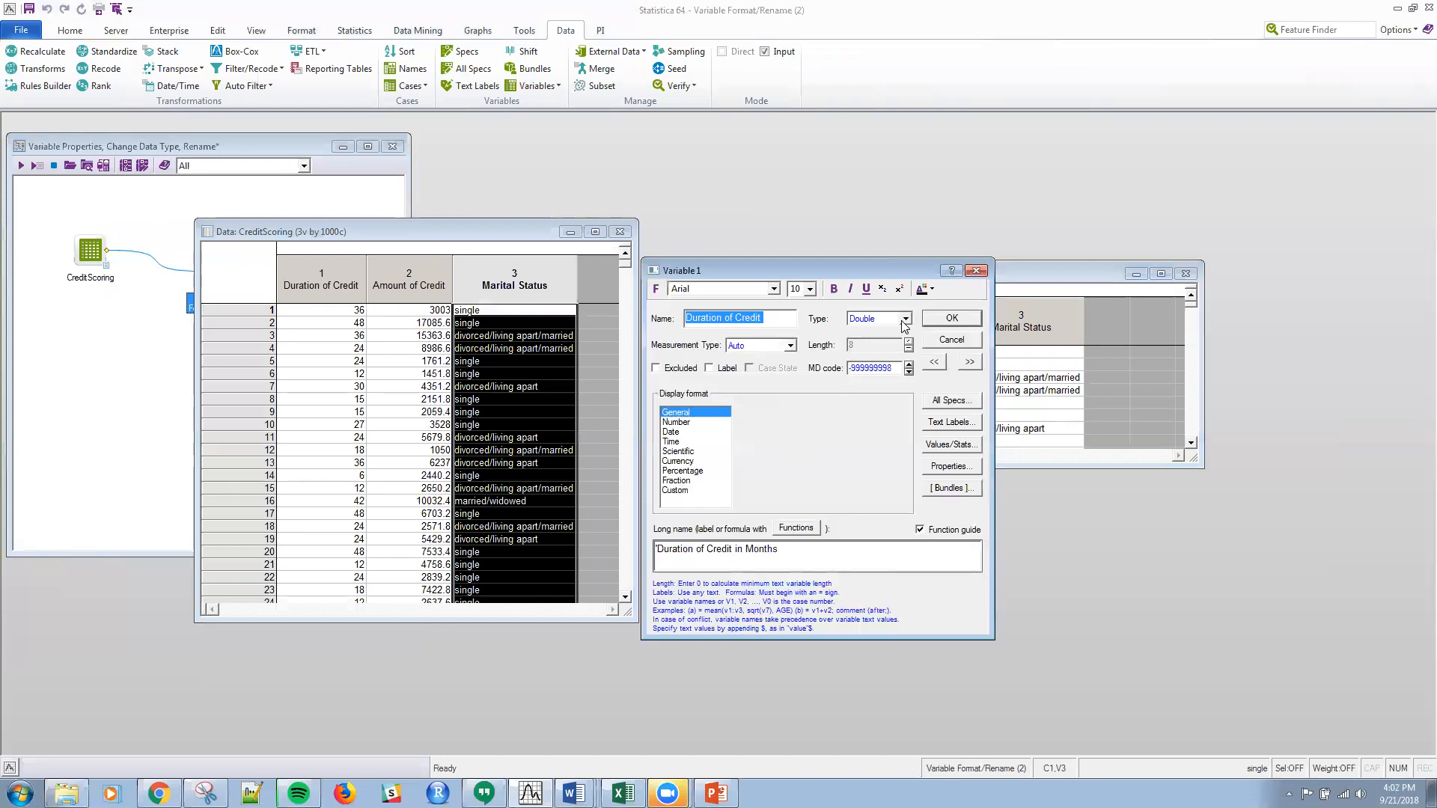
left_click(952, 319)
left_click(913, 323)
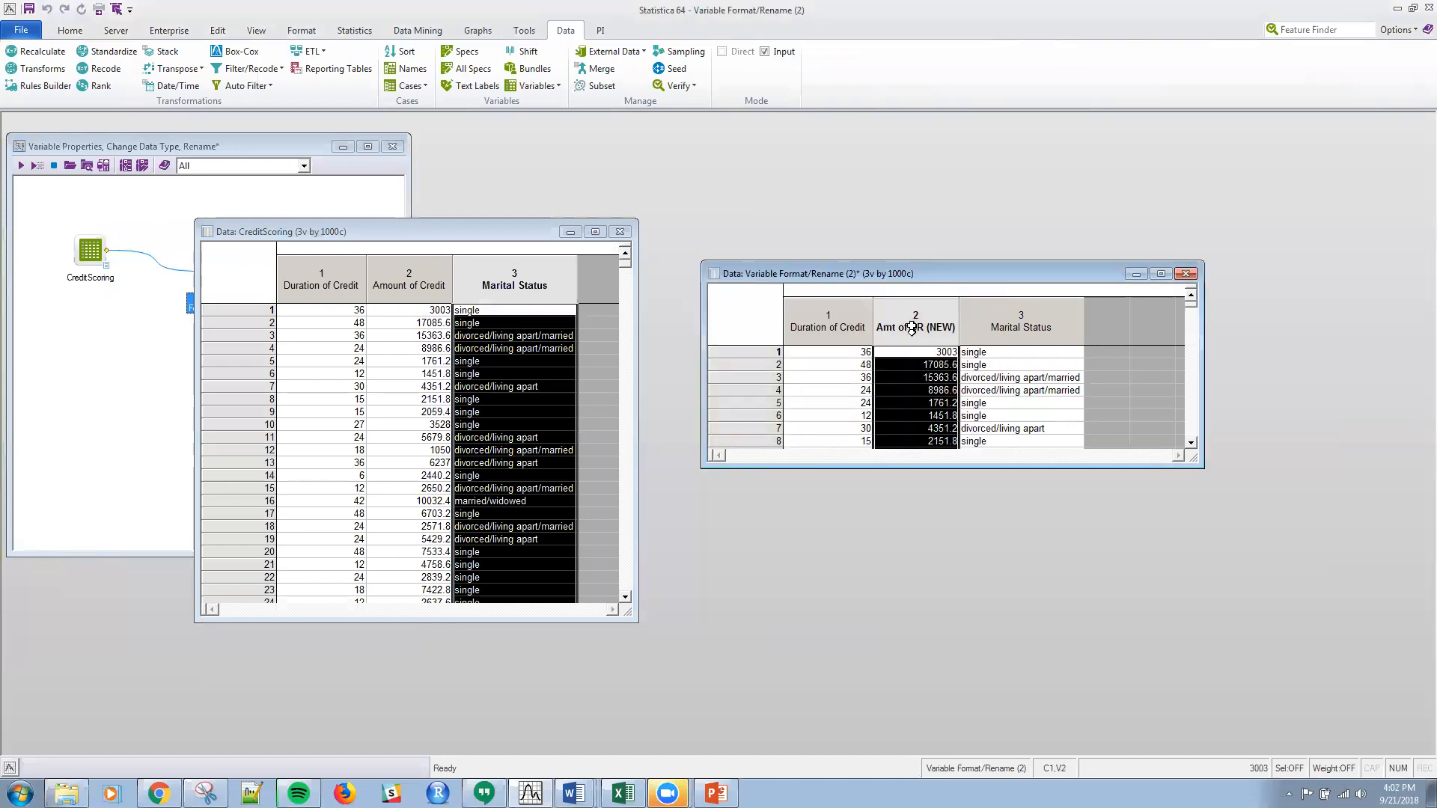
double_click(1021, 327)
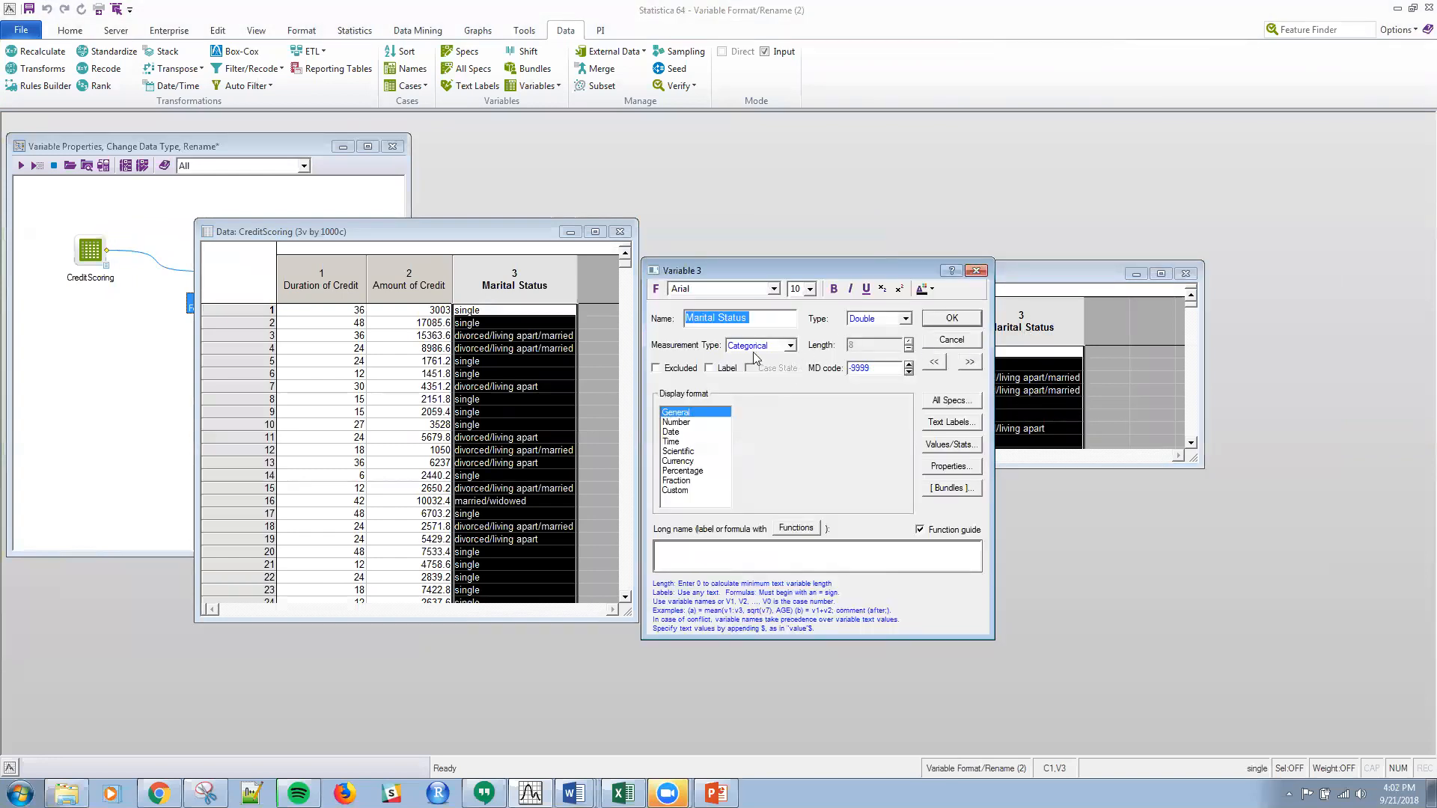
left_click(951, 341)
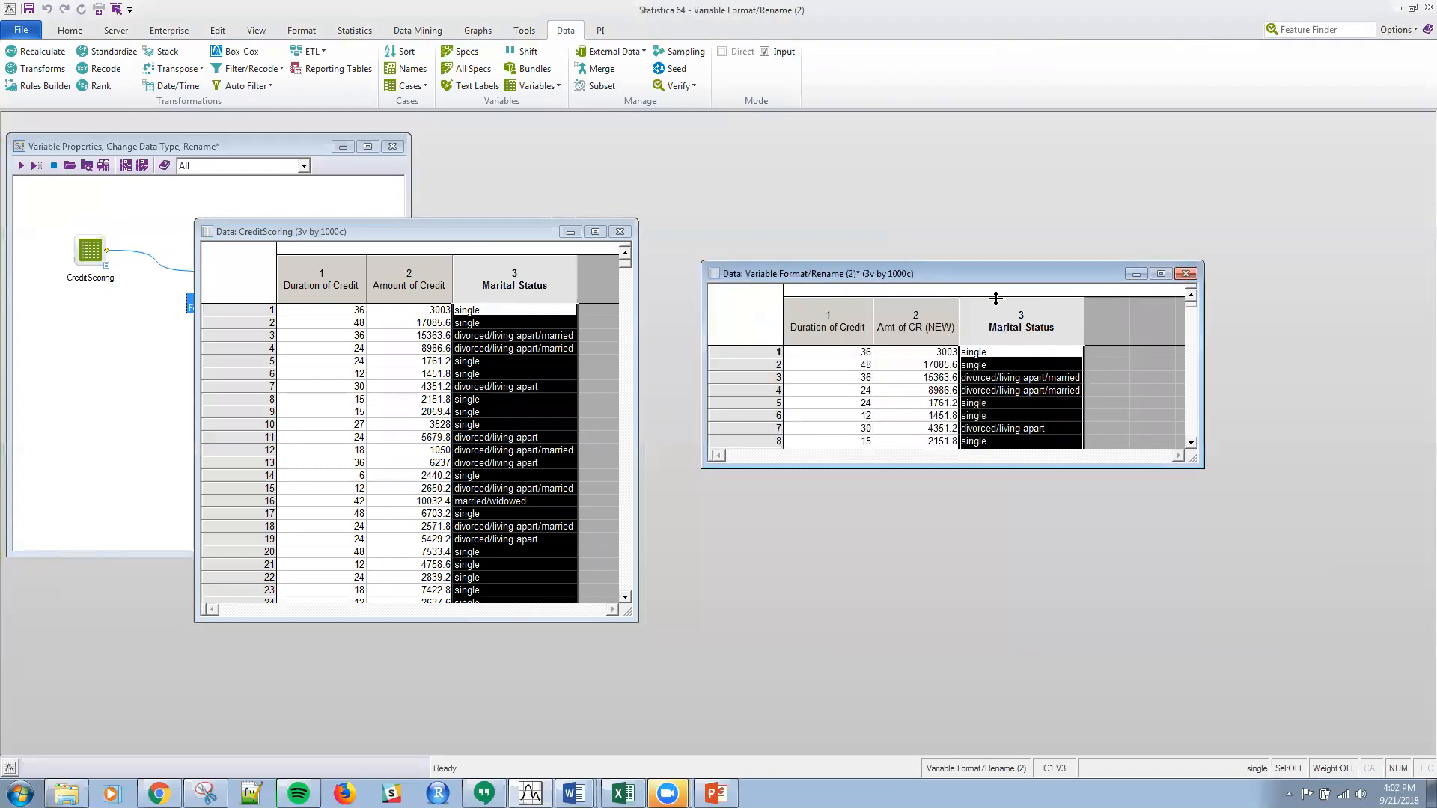
Step: Move the CreditScoring data window below the workspace nodes and switch to the PowerPoint presentation
left_click(459, 234)
left_click_drag(461, 234, 507, 340)
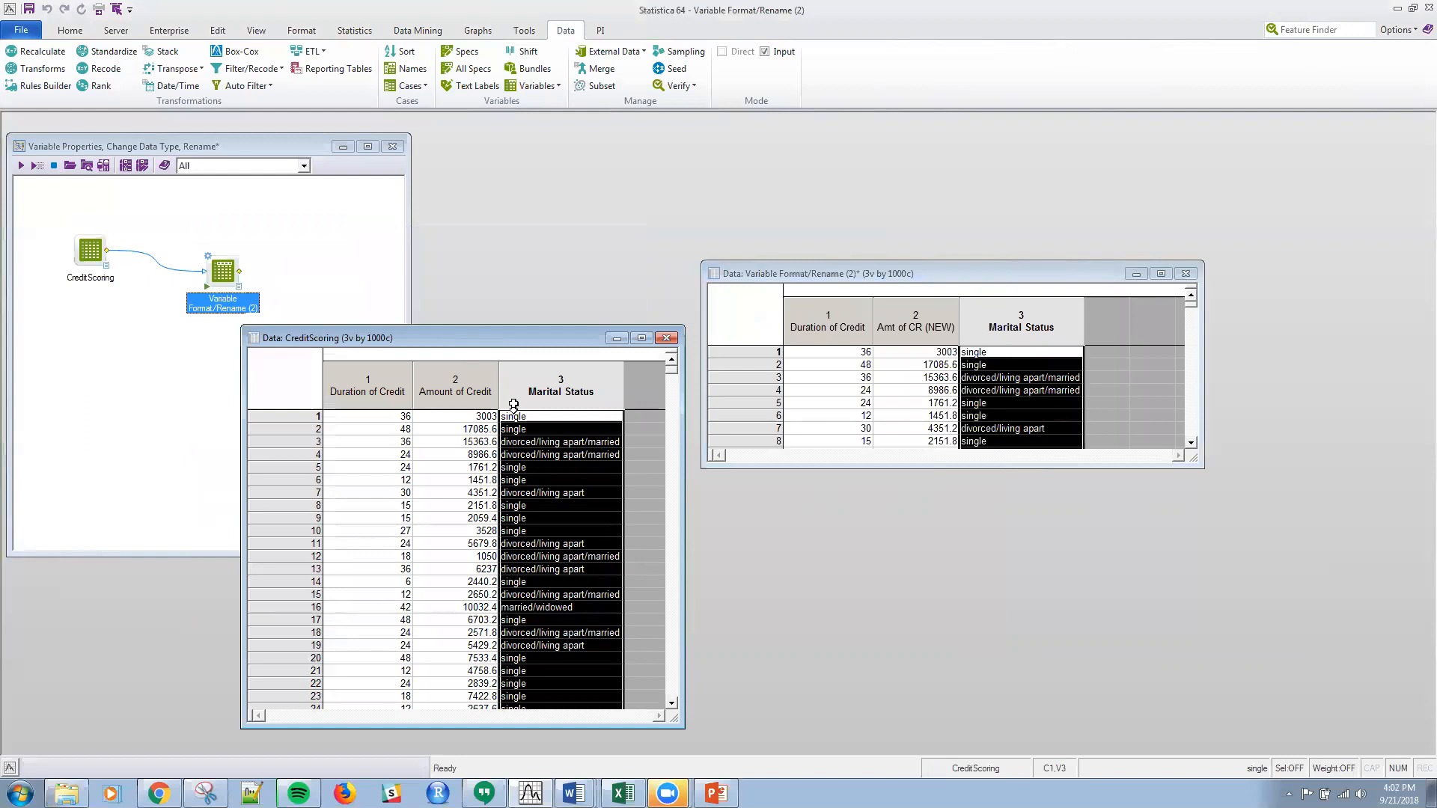
left_click_drag(521, 342, 472, 348)
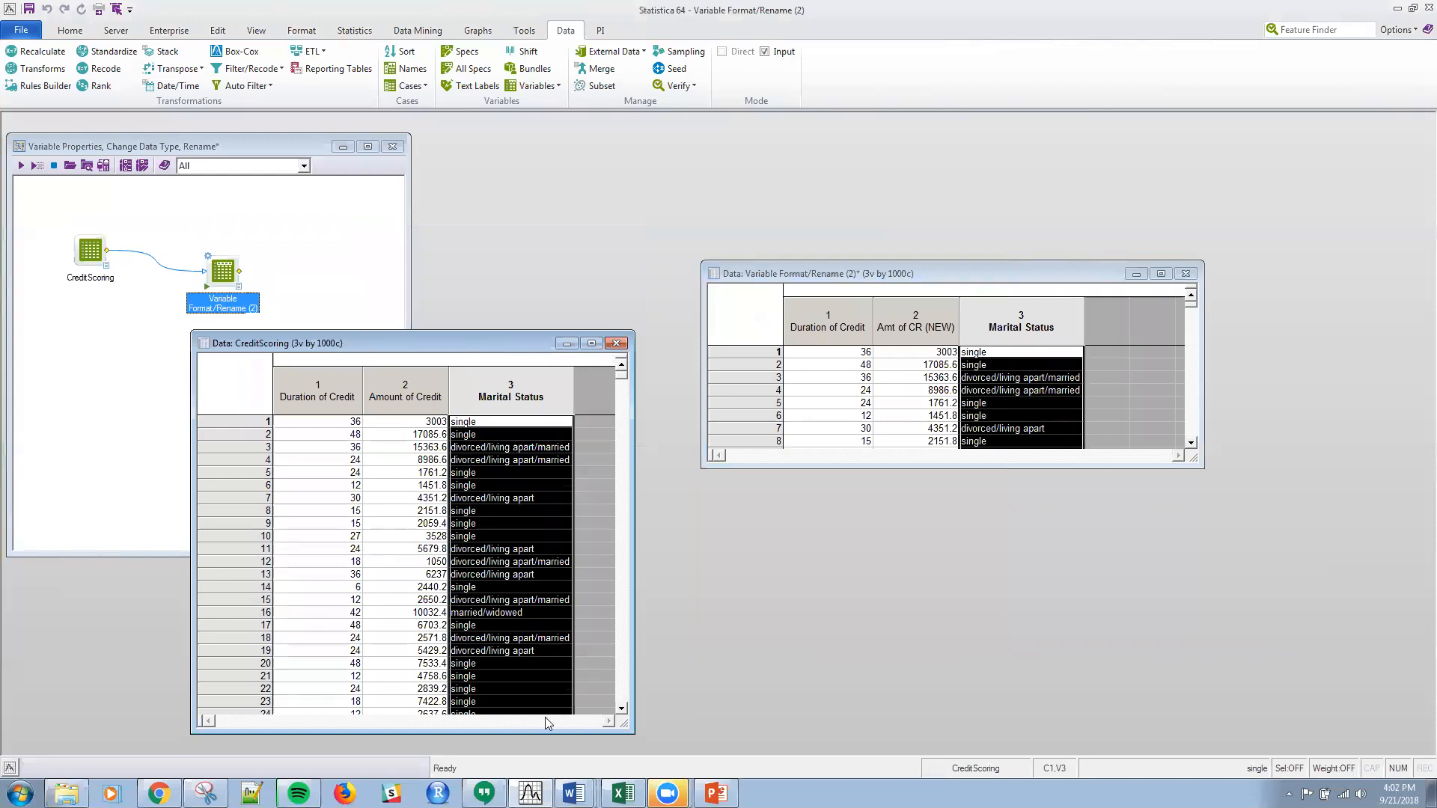
left_click(716, 793)
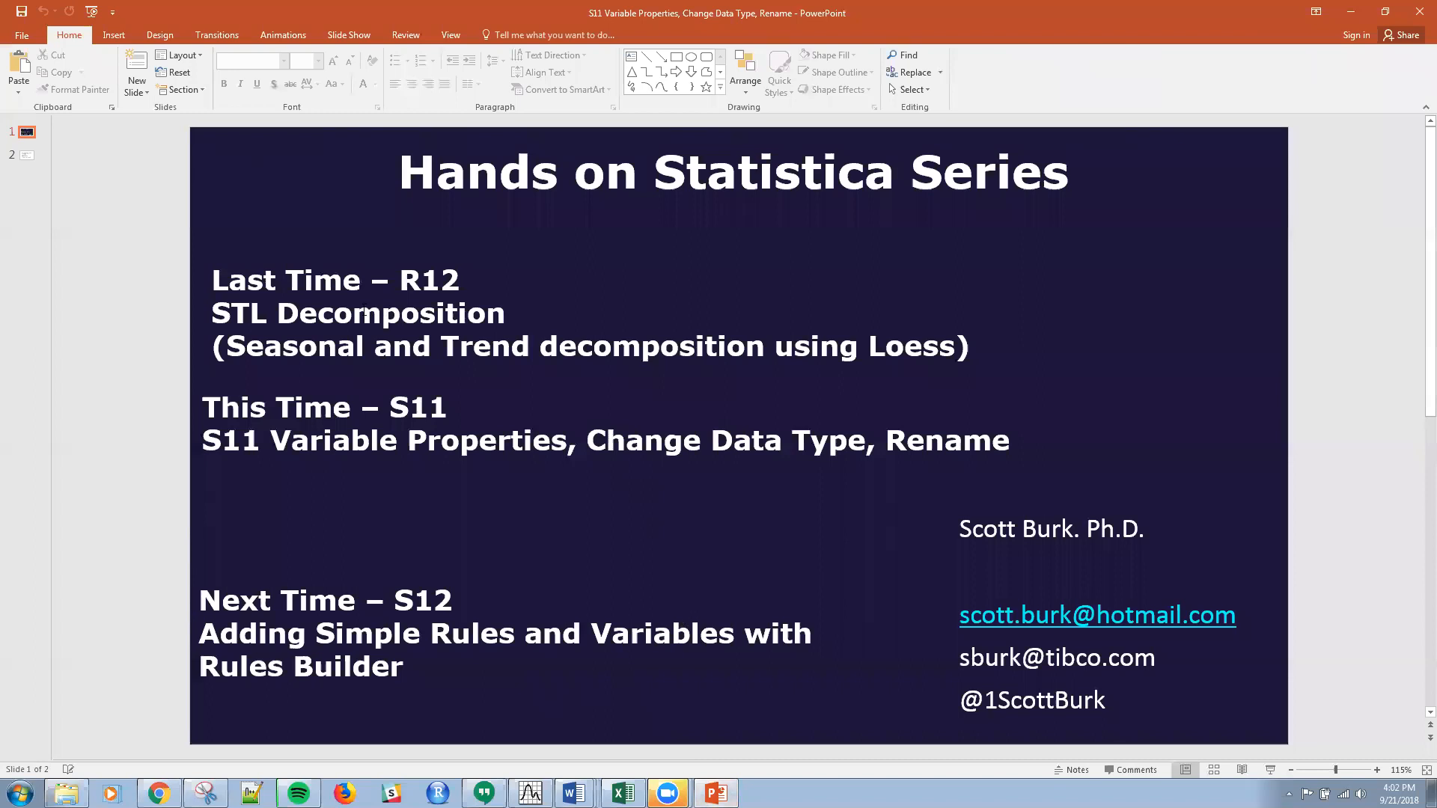